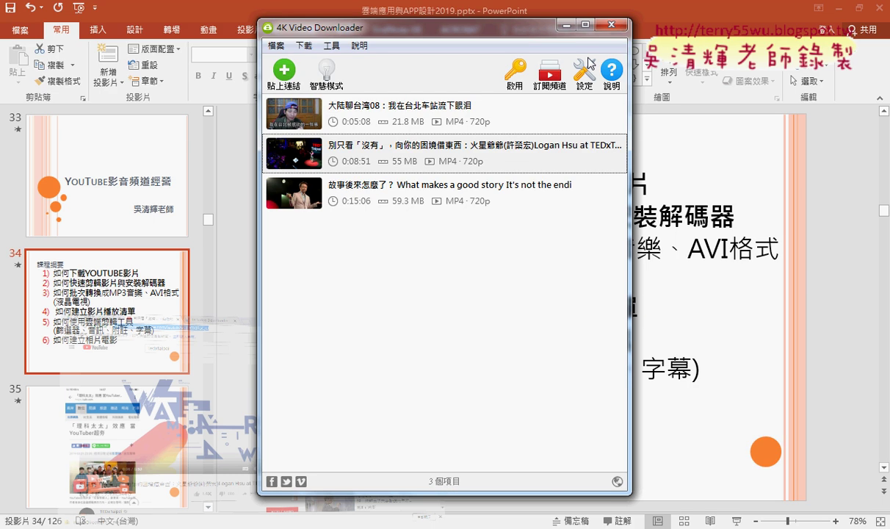
# Step: Copy the TEDxTaipei 2014 talk's YouTube URL from Chrome and paste it into 4K Video Downloader
pyautogui.click(285, 71)
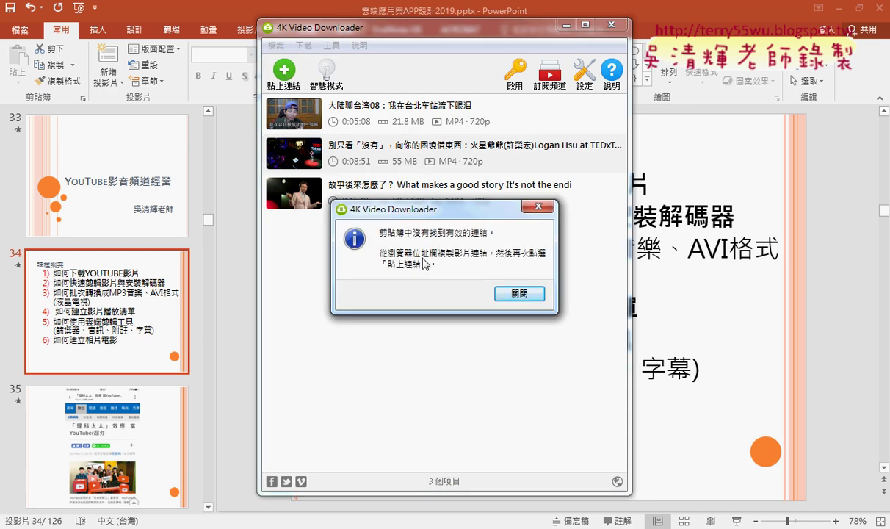
pyautogui.click(514, 293)
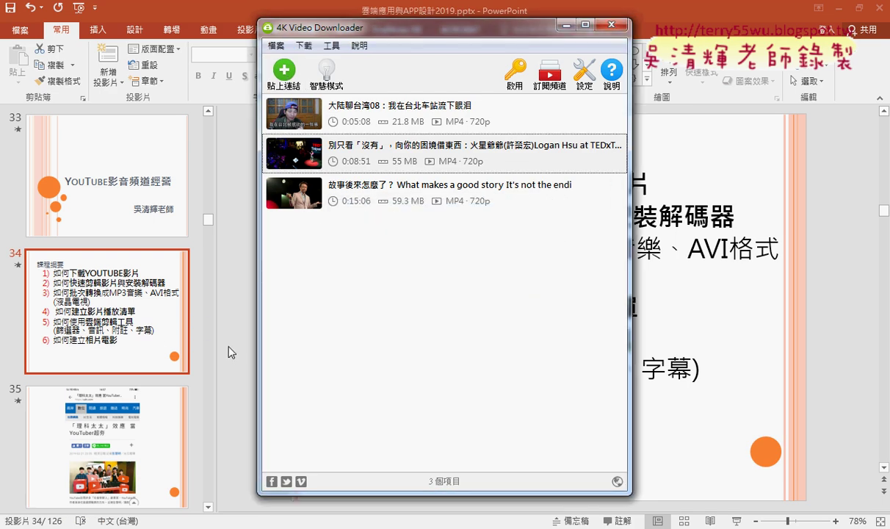
pyautogui.click(221, 525)
pyautogui.rightClick(218, 32)
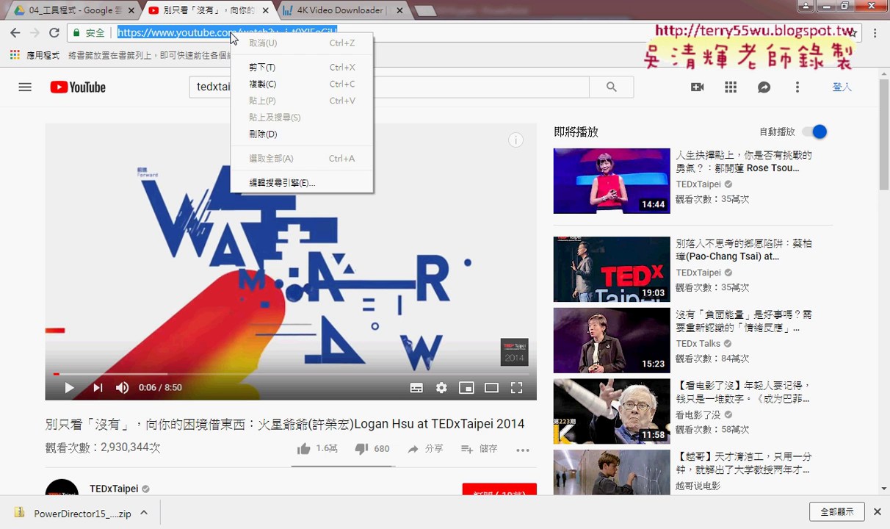
pyautogui.click(246, 81)
pyautogui.click(826, 7)
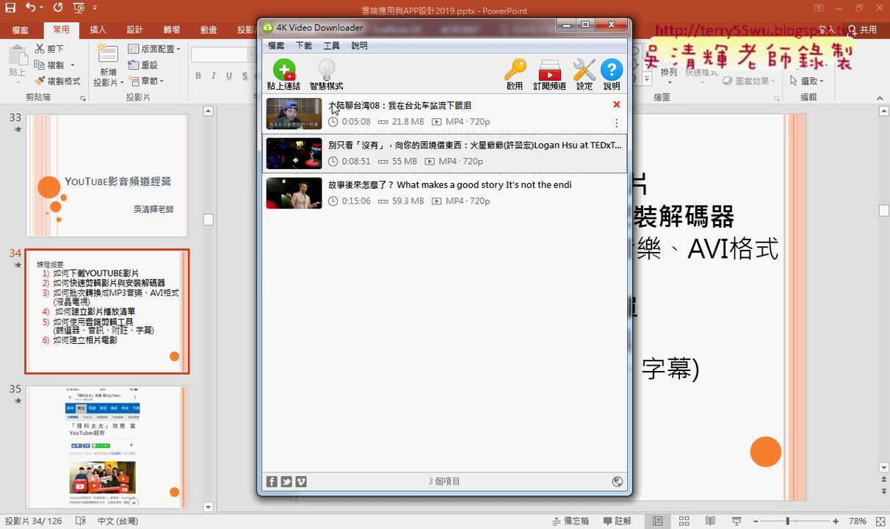
pyautogui.click(293, 76)
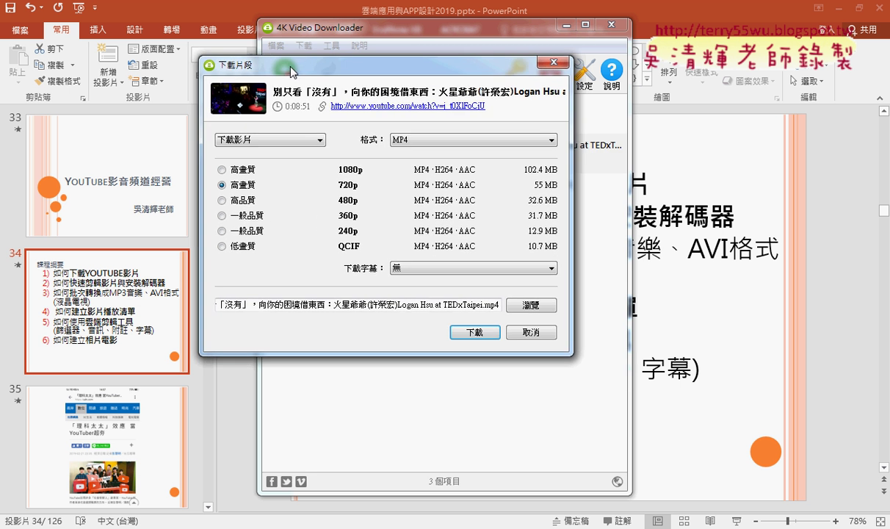
# Step: Change the talk's download type from video to audio output, keeping MP3 as the format
pyautogui.click(272, 141)
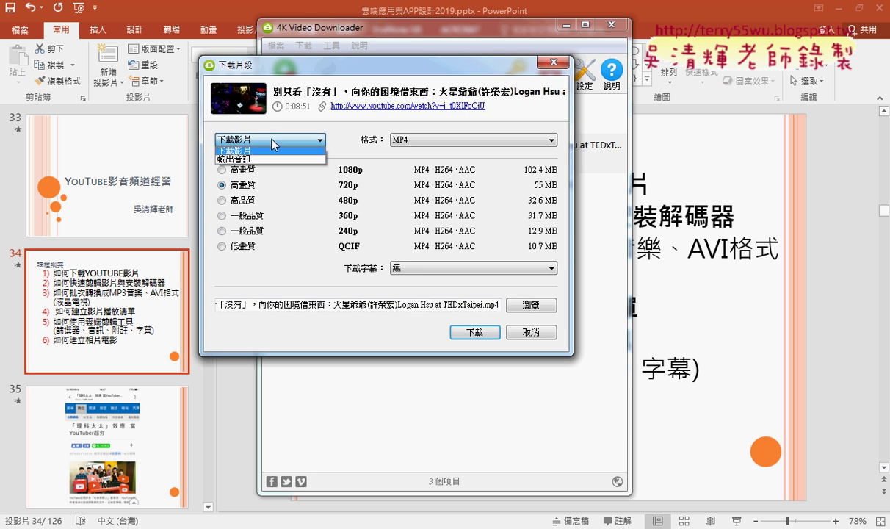
pyautogui.click(271, 144)
pyautogui.click(261, 144)
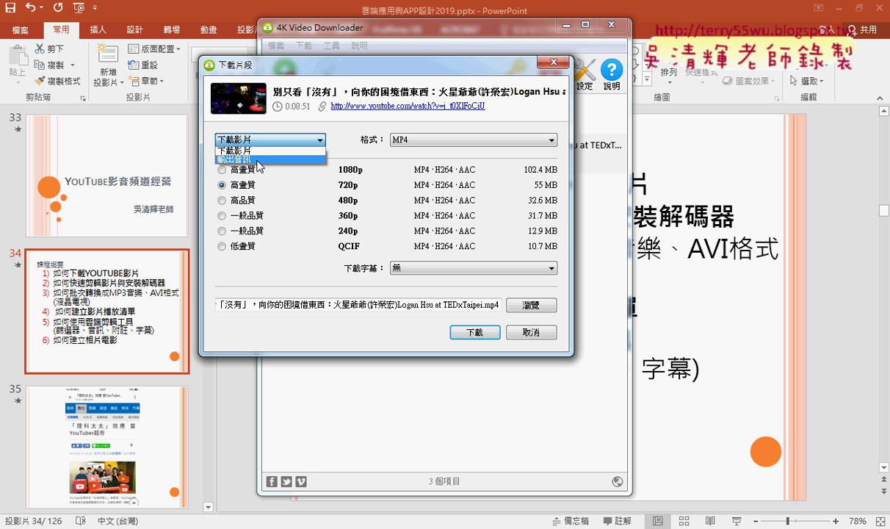
pyautogui.click(246, 159)
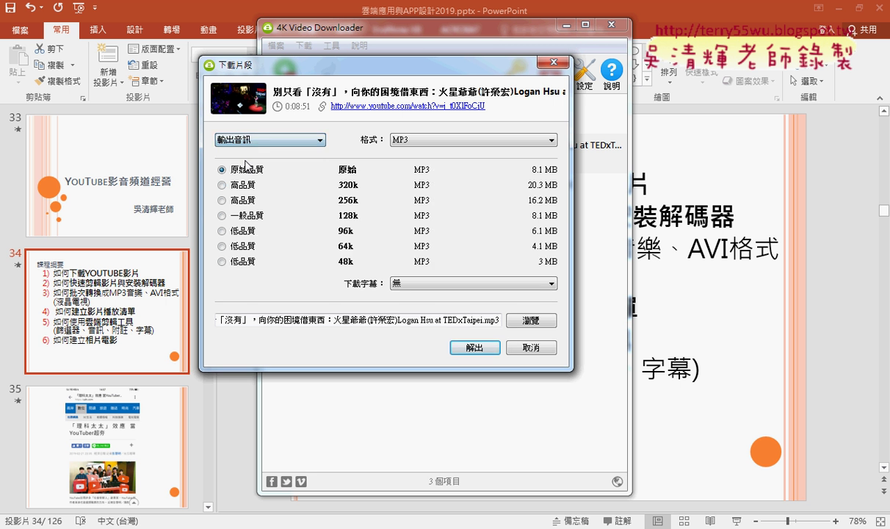
pyautogui.click(421, 141)
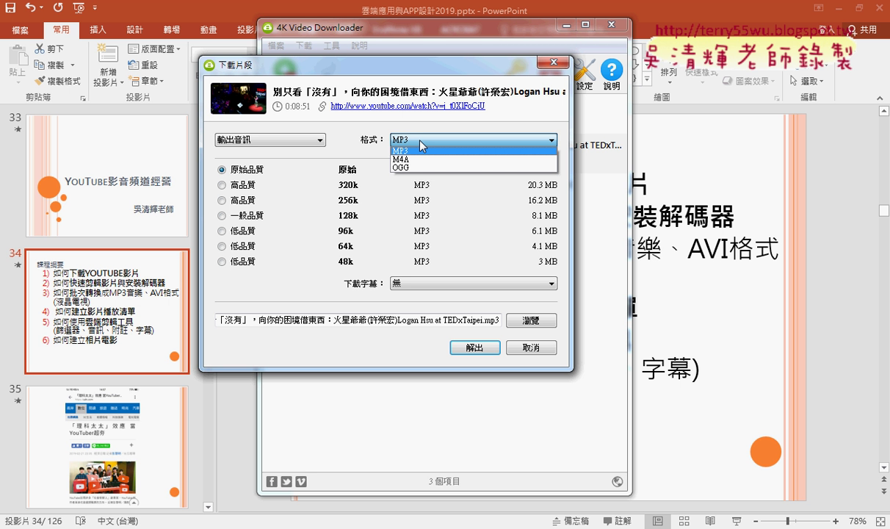
pyautogui.click(425, 151)
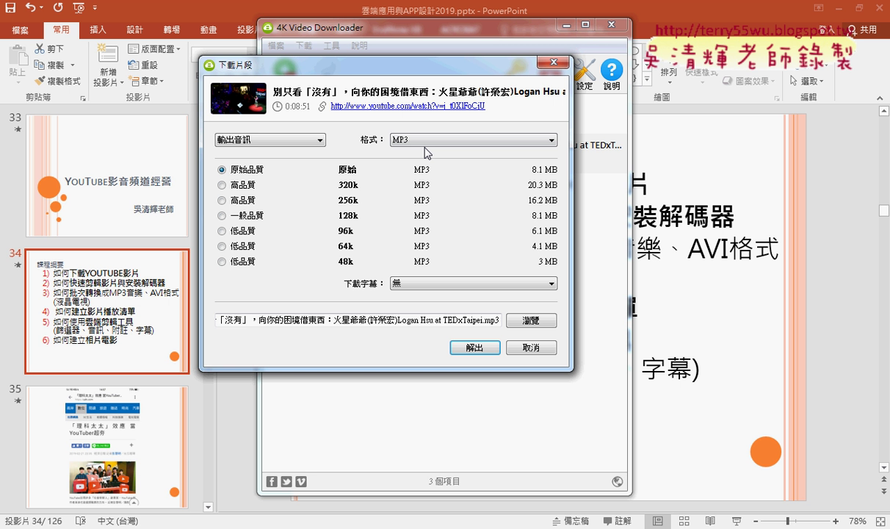
pyautogui.click(298, 140)
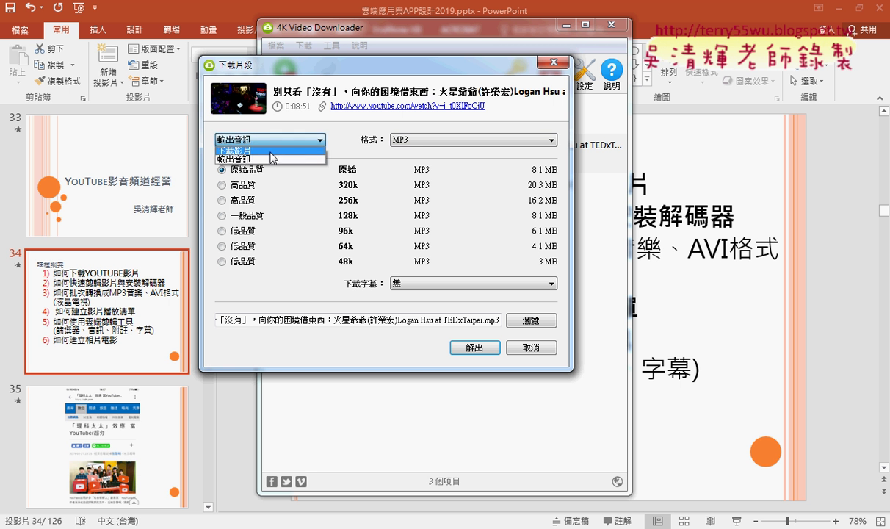
# Step: Switch back to video download and try the MKV and MP4 formats, ending on MKV
pyautogui.click(270, 151)
pyautogui.click(436, 140)
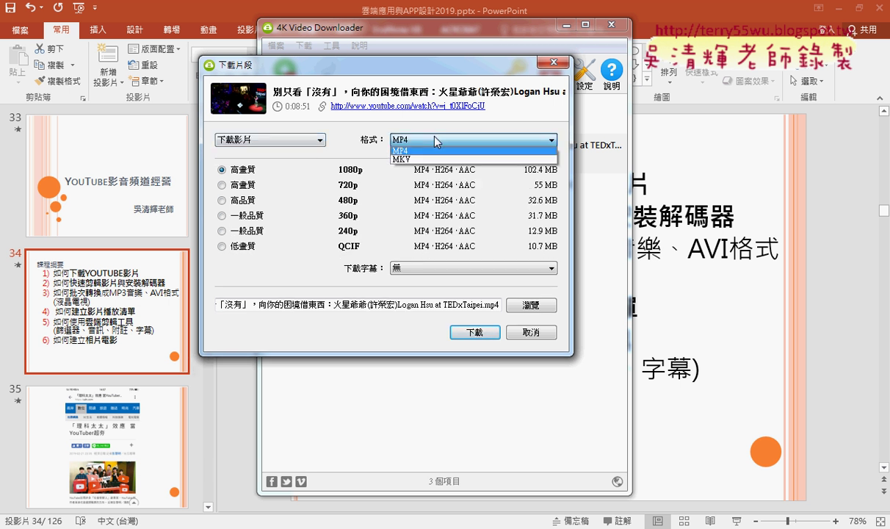
pyautogui.click(401, 159)
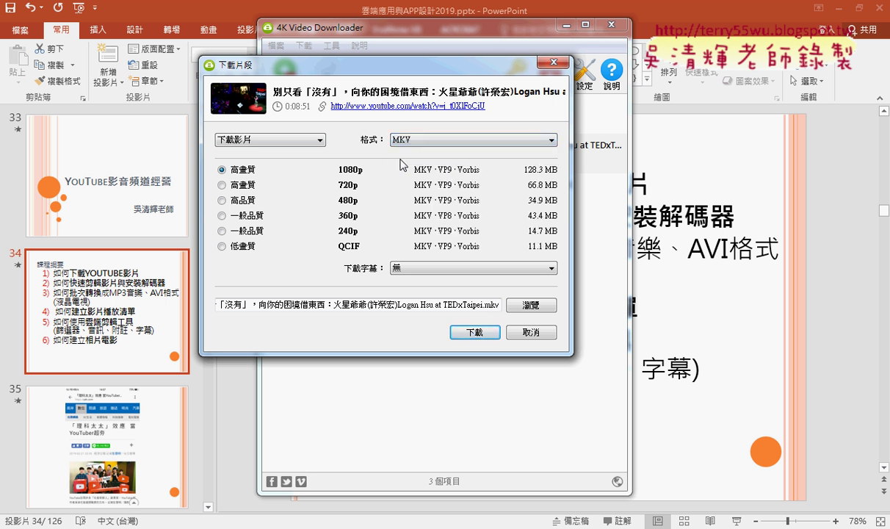
pyautogui.click(434, 141)
pyautogui.click(426, 151)
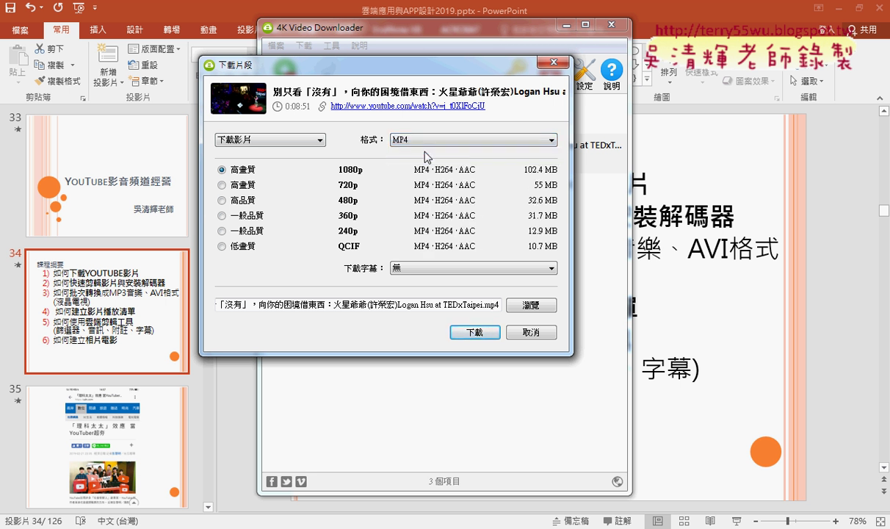
pyautogui.click(431, 139)
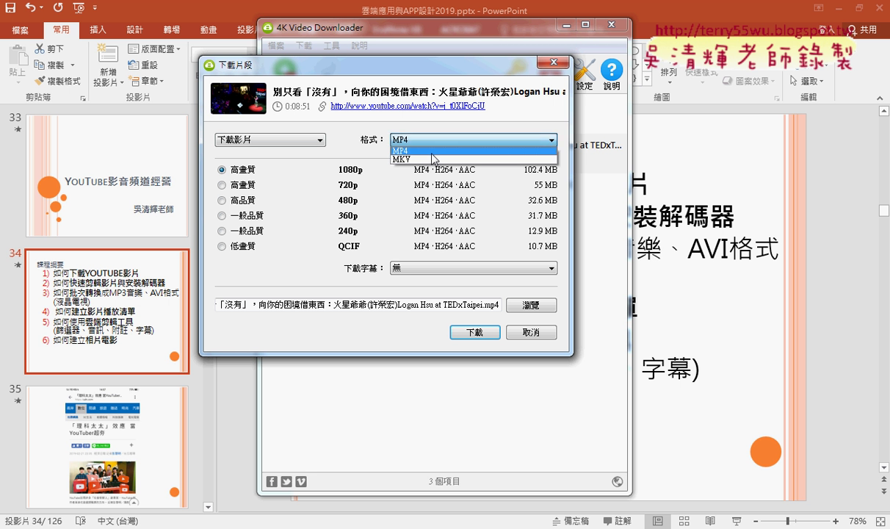
pyautogui.click(417, 157)
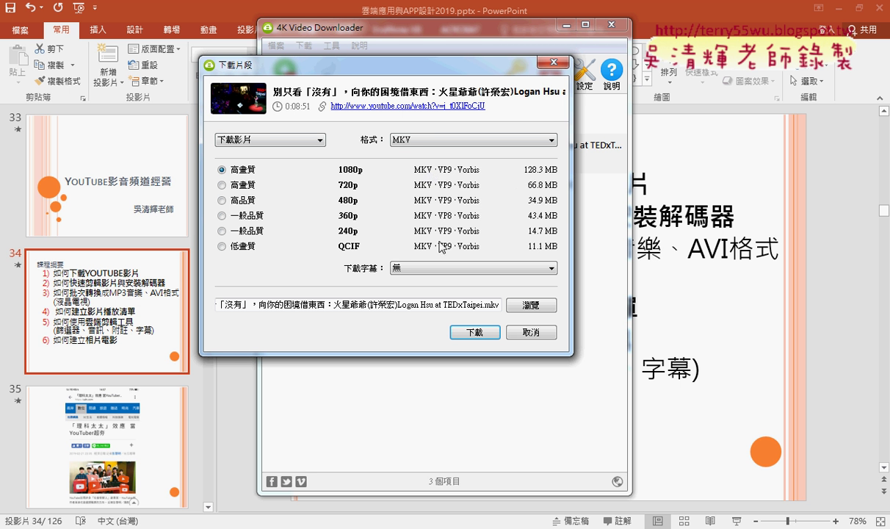
# Step: Leave subtitles off, choose the save folder, then cancel the download and return to the browser
pyautogui.click(414, 269)
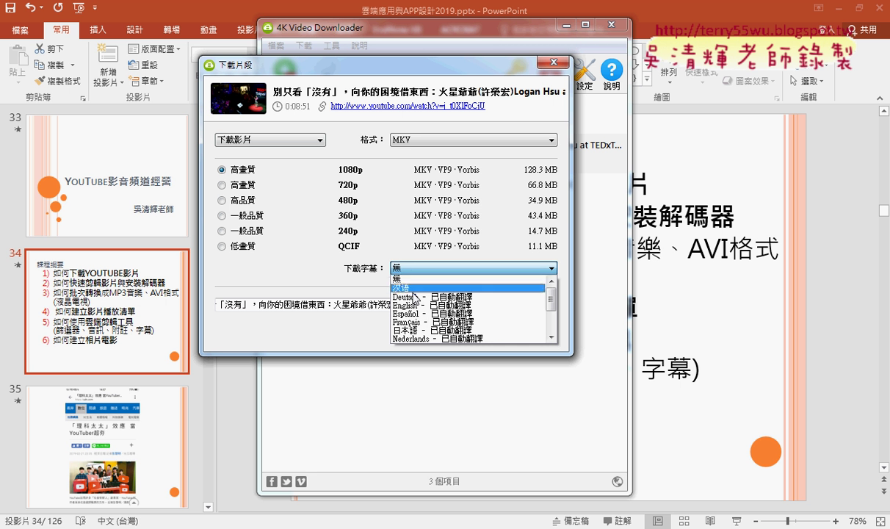
pyautogui.moveTo(553, 308); pyautogui.dragTo(467, 223)
pyautogui.click(467, 222)
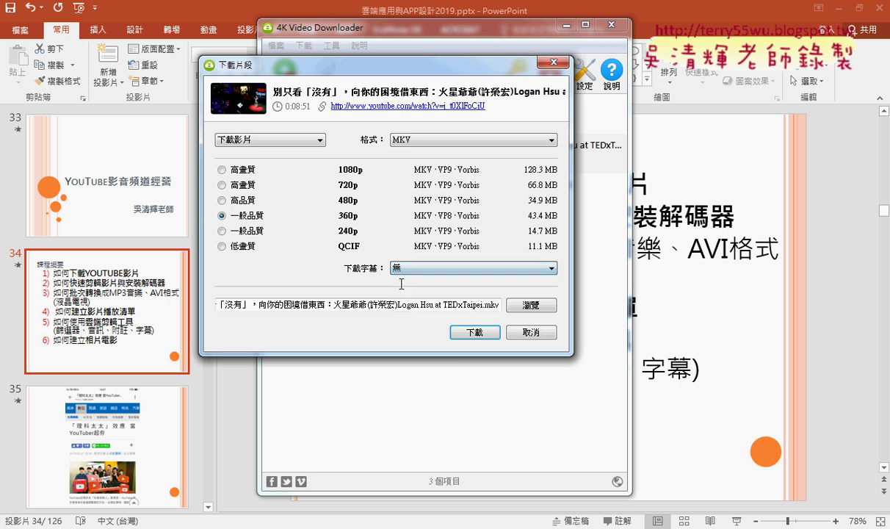
pyautogui.click(536, 304)
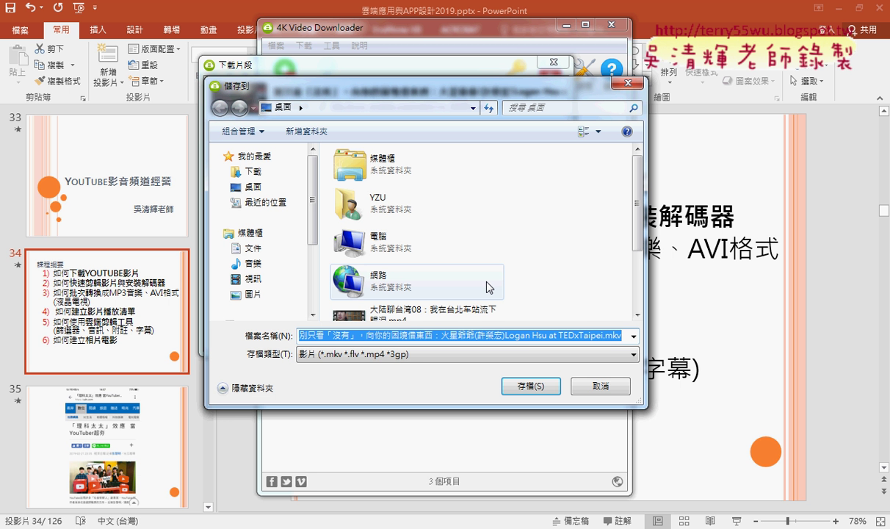
pyautogui.click(527, 387)
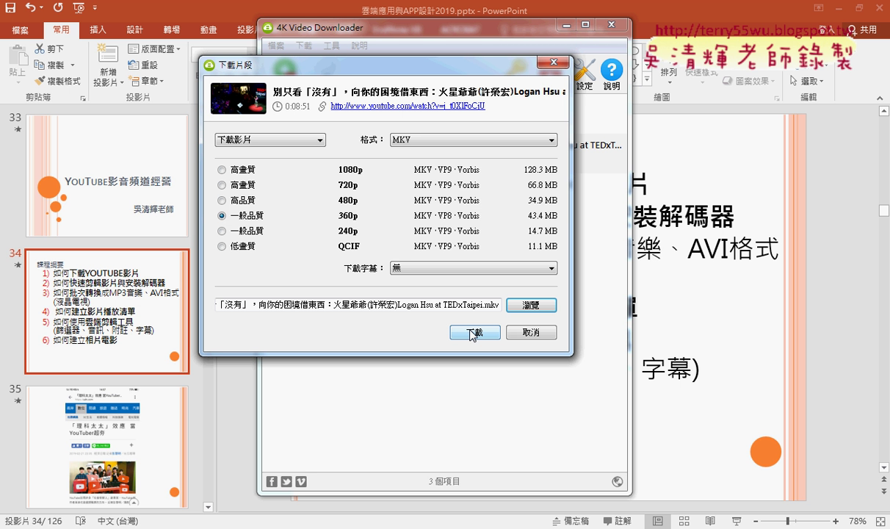
pyautogui.click(523, 333)
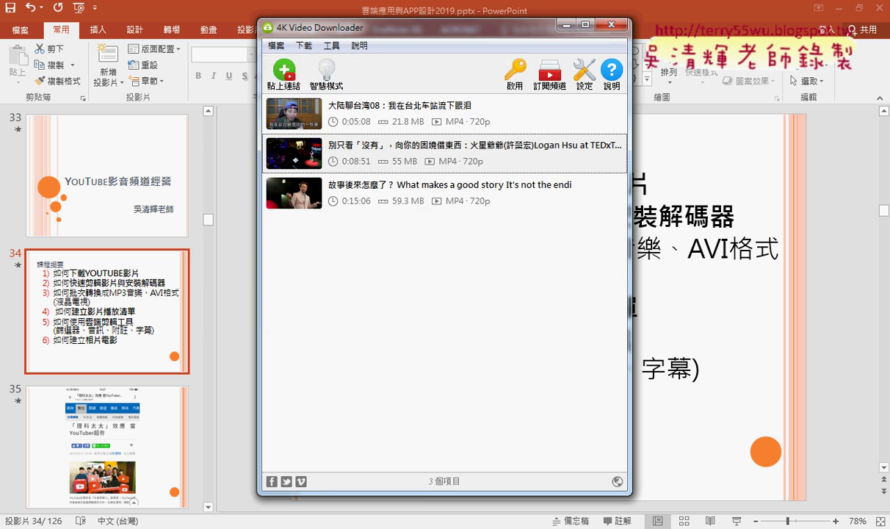
pyautogui.hotkey('alt', 'Tab')
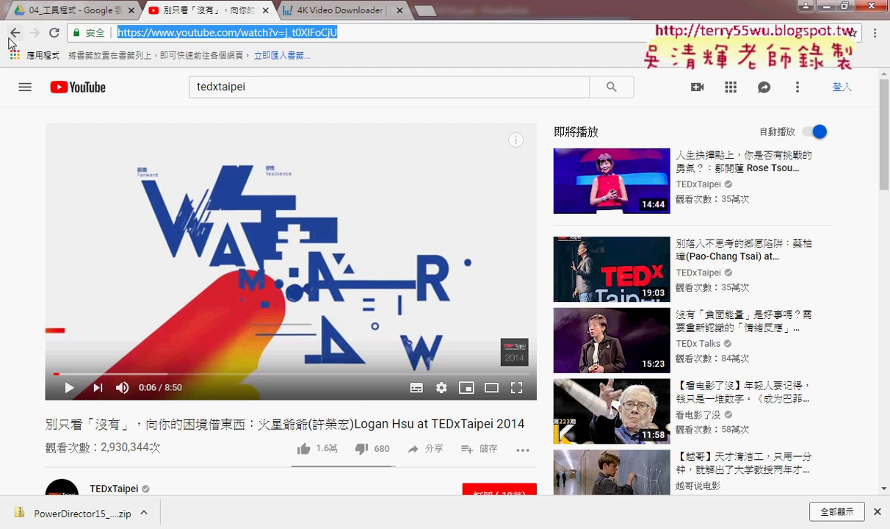
# Step: Filter the tedxtaipei results to playlists and open the full 2013 TEDxTaipei playlist
pyautogui.click(14, 32)
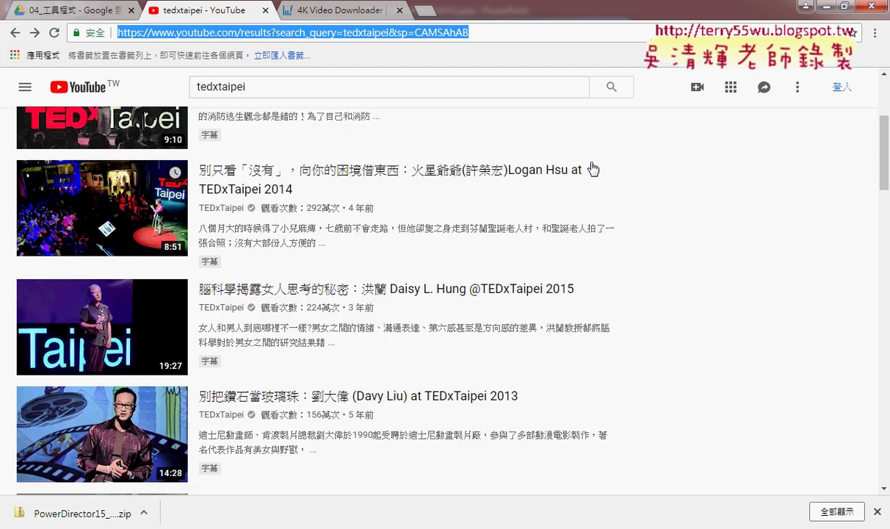
pyautogui.scroll(3, 592, 170)
pyautogui.click(66, 132)
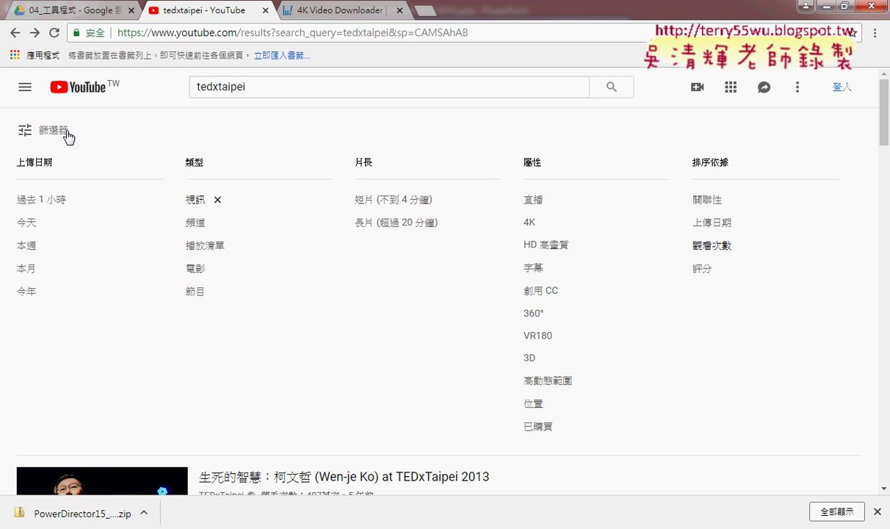
pyautogui.click(208, 248)
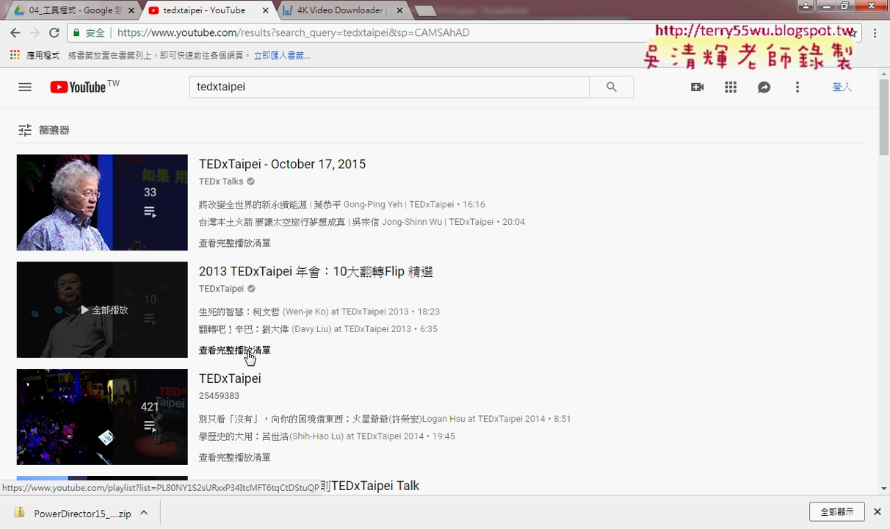
pyautogui.moveTo(273, 352); pyautogui.dragTo(205, 350)
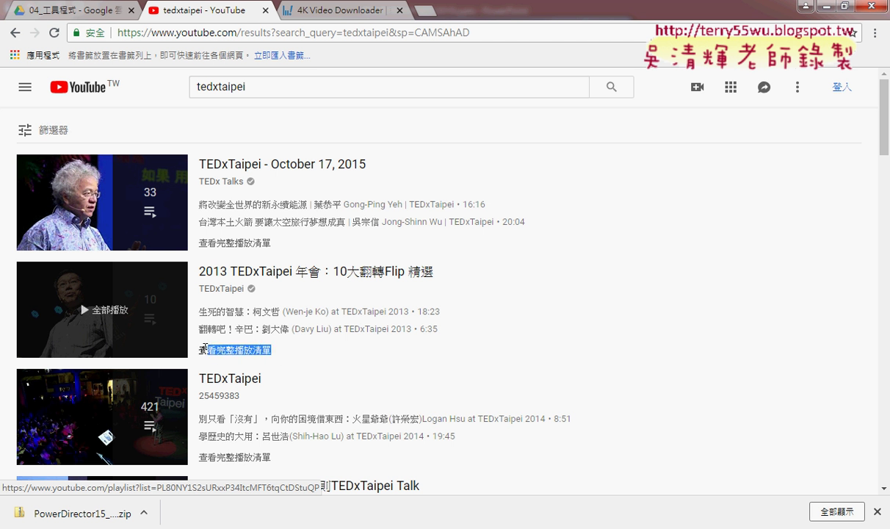
pyautogui.click(228, 348)
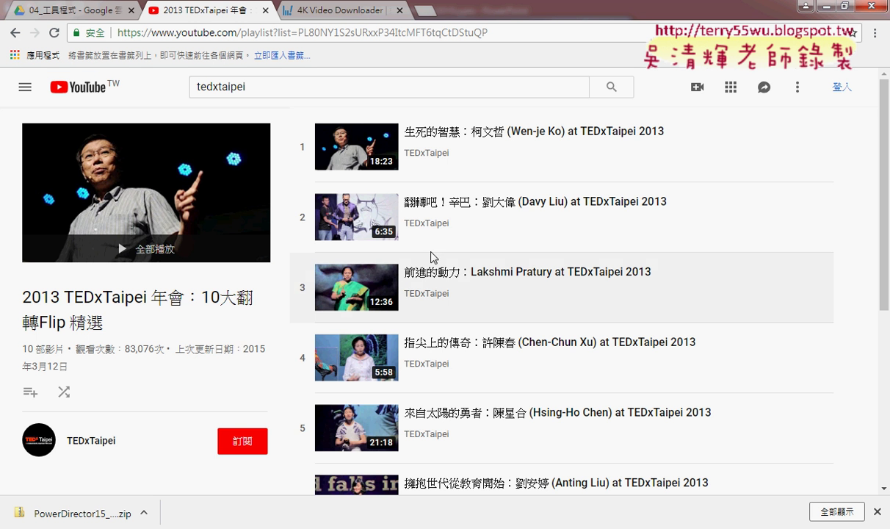
pyautogui.scroll(-4, 437, 255)
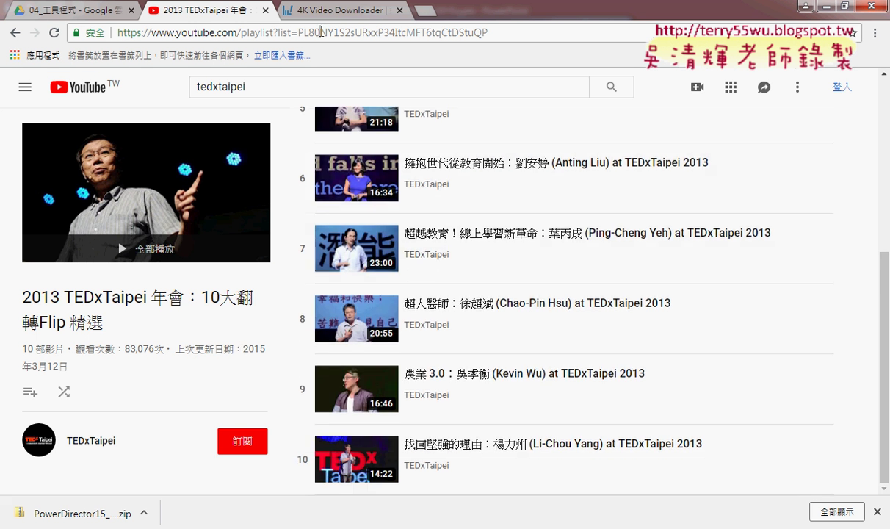
# Step: Copy the playlist URL, paste it into 4K Video Downloader, and cancel the playlist prompt
pyautogui.click(321, 32)
pyautogui.rightClick(275, 33)
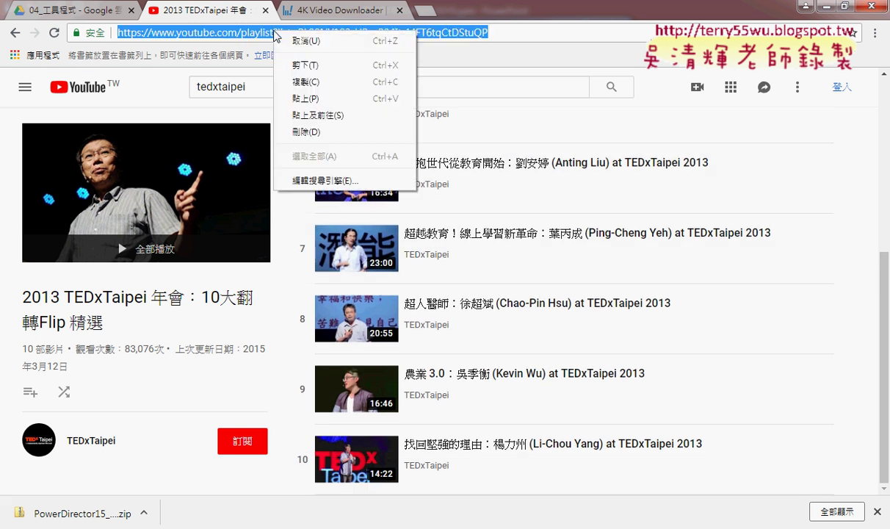
pyautogui.click(307, 82)
pyautogui.hotkey('alt', 'Tab')
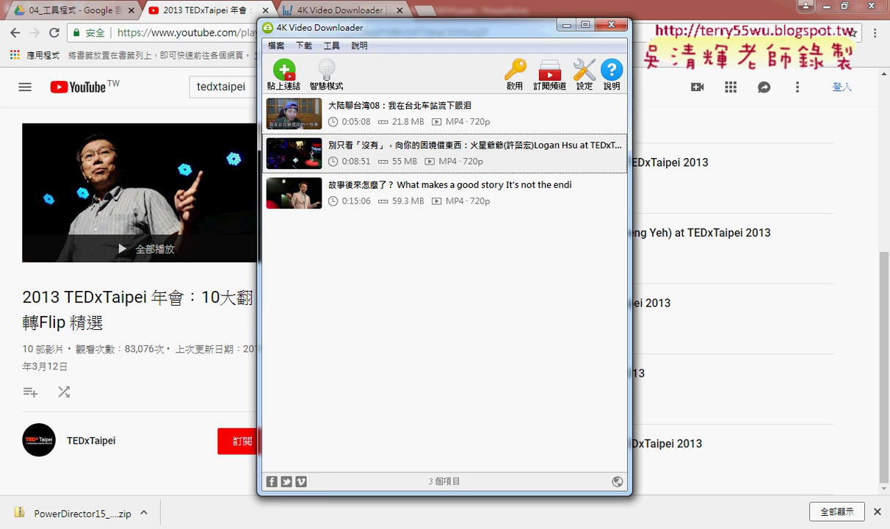
pyautogui.click(284, 72)
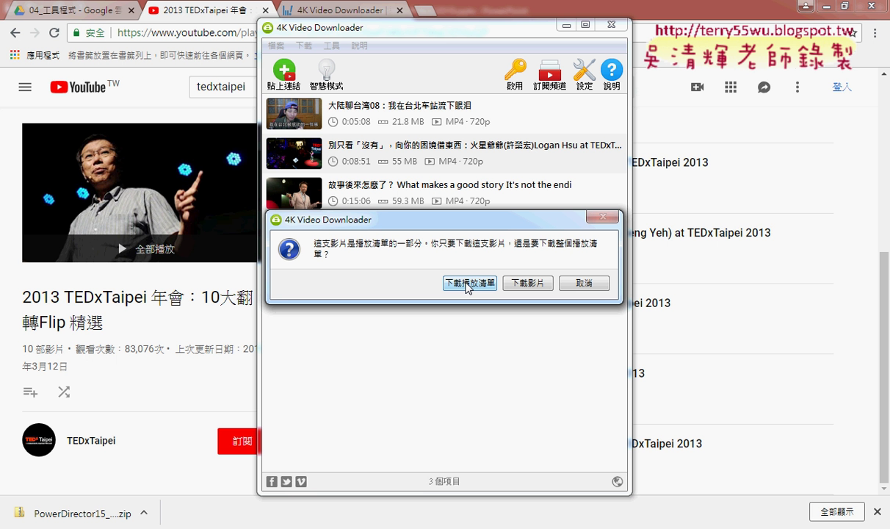
pyautogui.click(572, 282)
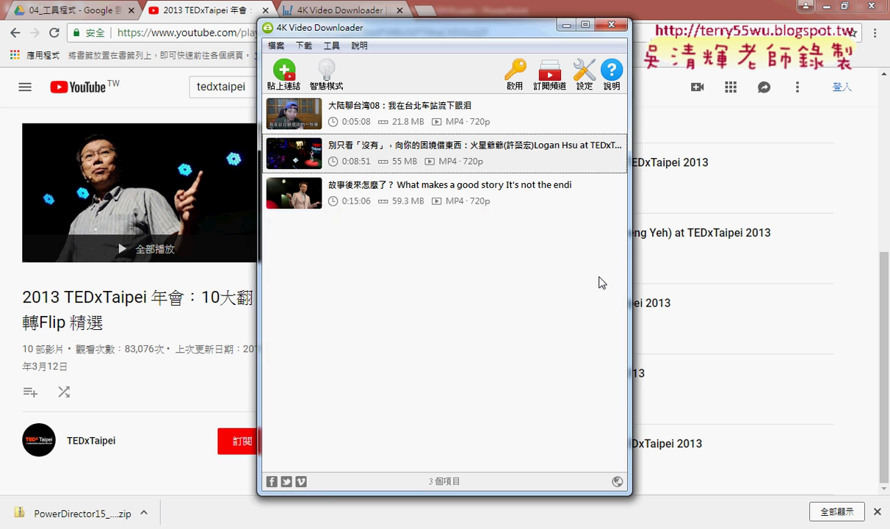
pyautogui.moveTo(550, 195)
pyautogui.click(71, 11)
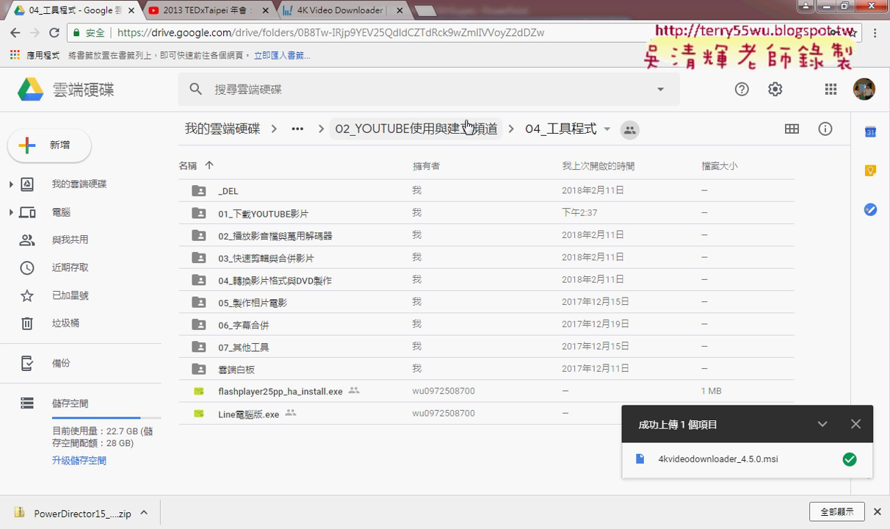
pyautogui.click(262, 37)
pyautogui.write('ㄐ')
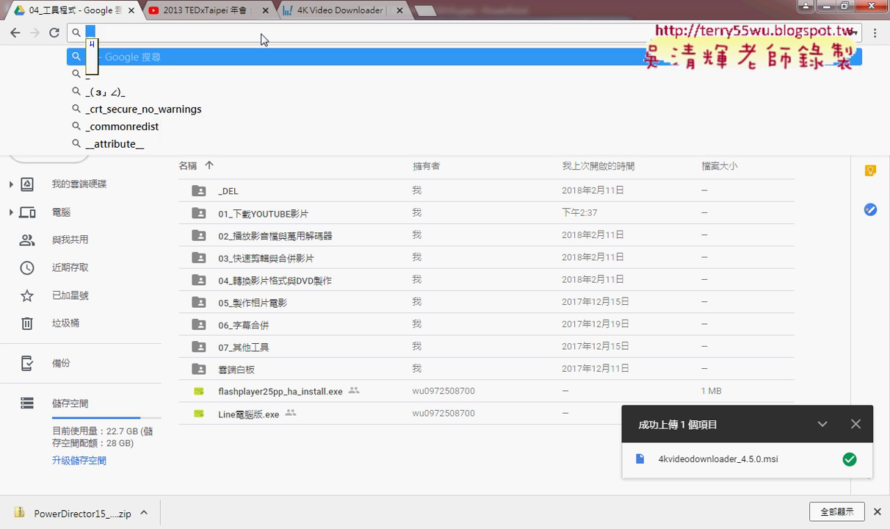
pyautogui.press('BackSpace')
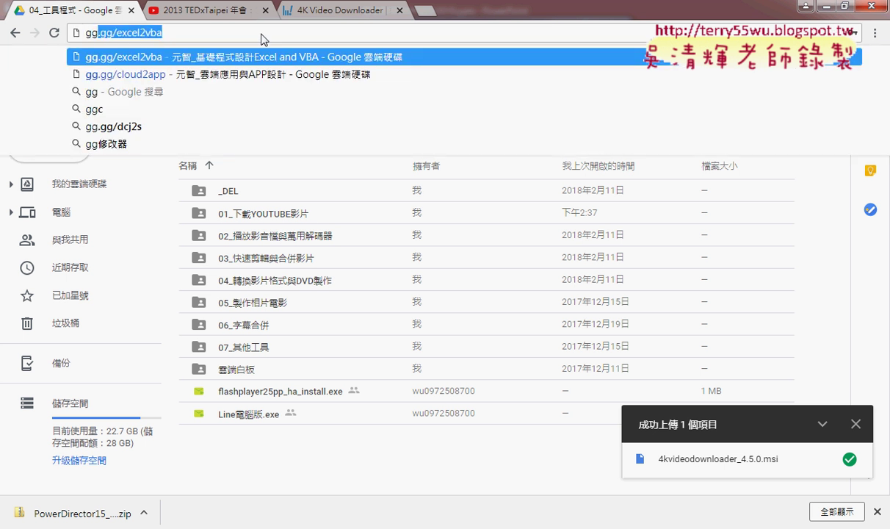
pyautogui.press('Down')
pyautogui.press('Return')
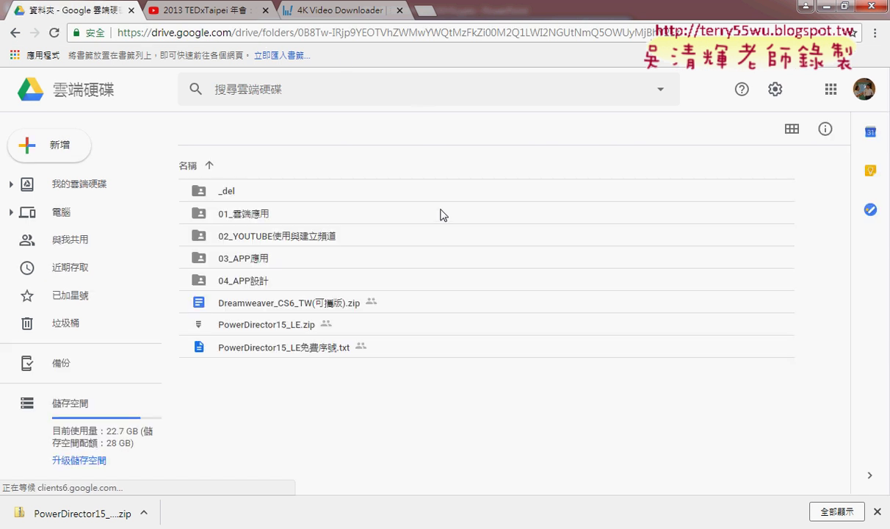
# Step: Open 02_YOUTUBE使用與建立頻道, then 04_工具程式, then 01_下載YOUTUBE影片, and try opening the tubemate apk
pyautogui.click(288, 231)
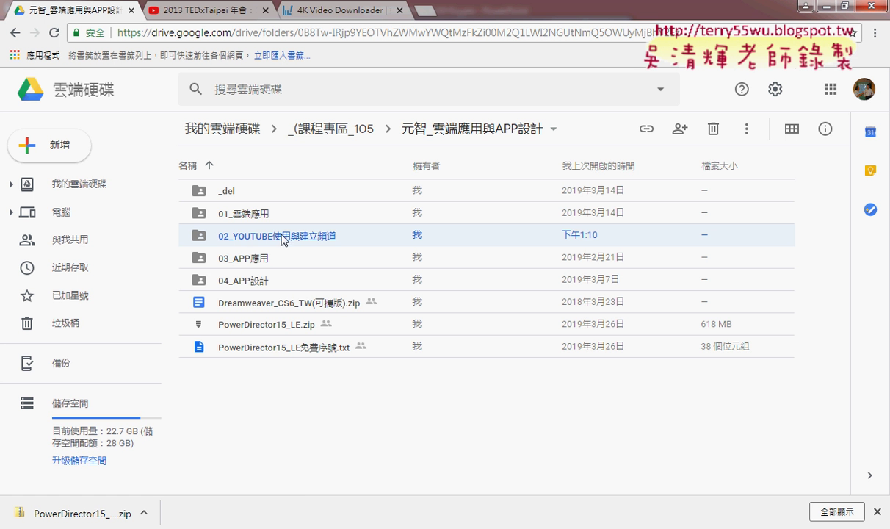
pyautogui.doubleClick(295, 232)
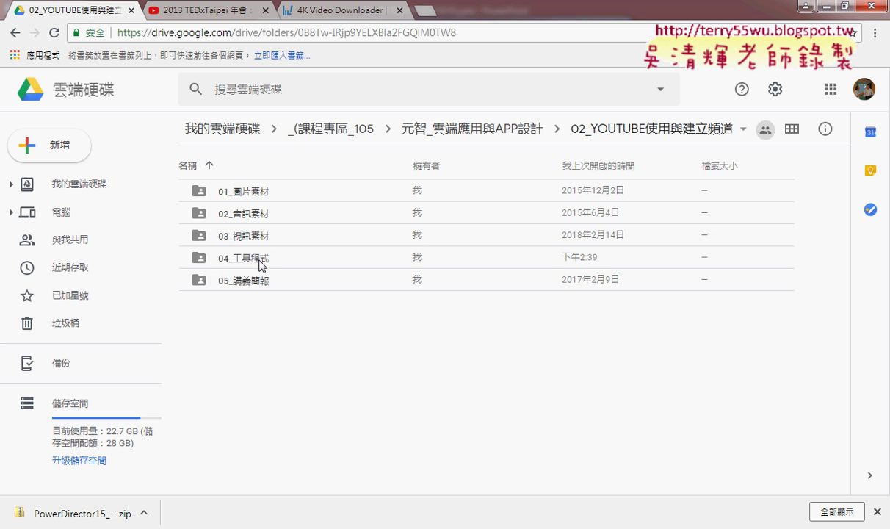
pyautogui.doubleClick(261, 262)
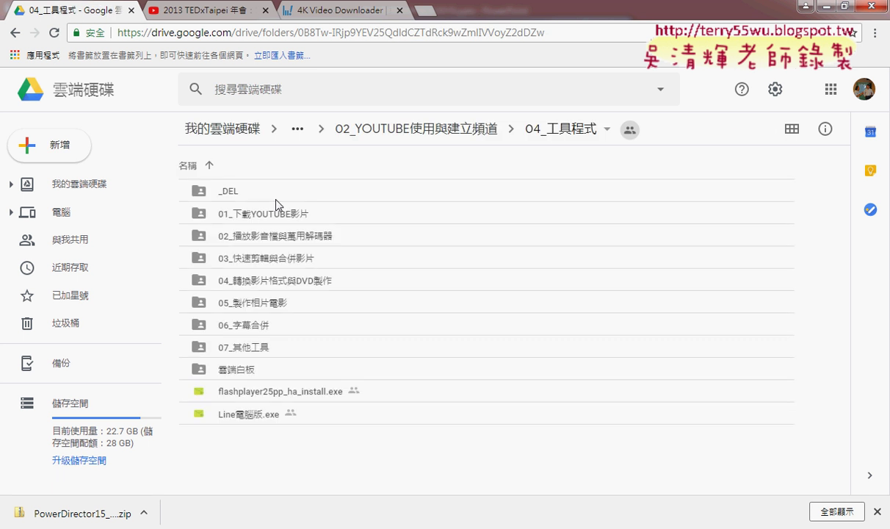
pyautogui.doubleClick(266, 210)
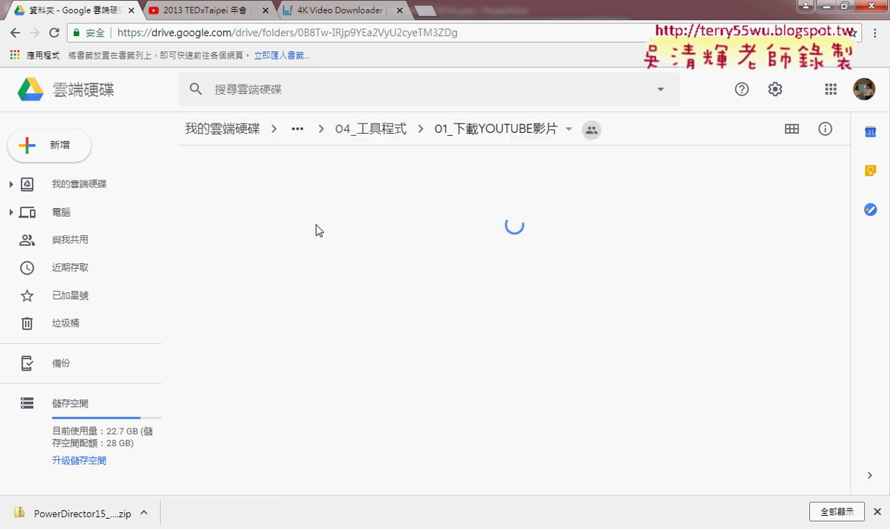
pyautogui.click(305, 219)
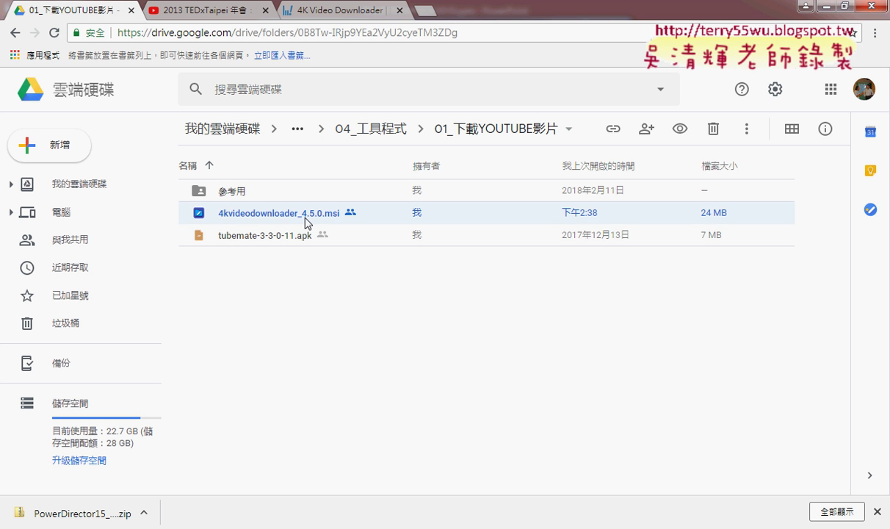
pyautogui.click(269, 238)
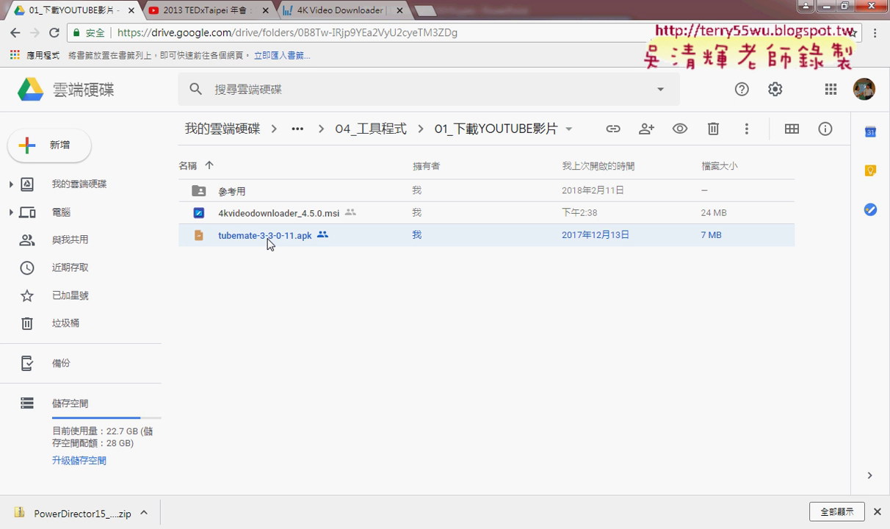
pyautogui.doubleClick(267, 238)
# Step: Download K-Lite_Codec_Pack_1300_Full.exe from the 02_播放影音檔與萬用解碼器 folder
pyautogui.rightClick(15, 35)
pyautogui.click(52, 50)
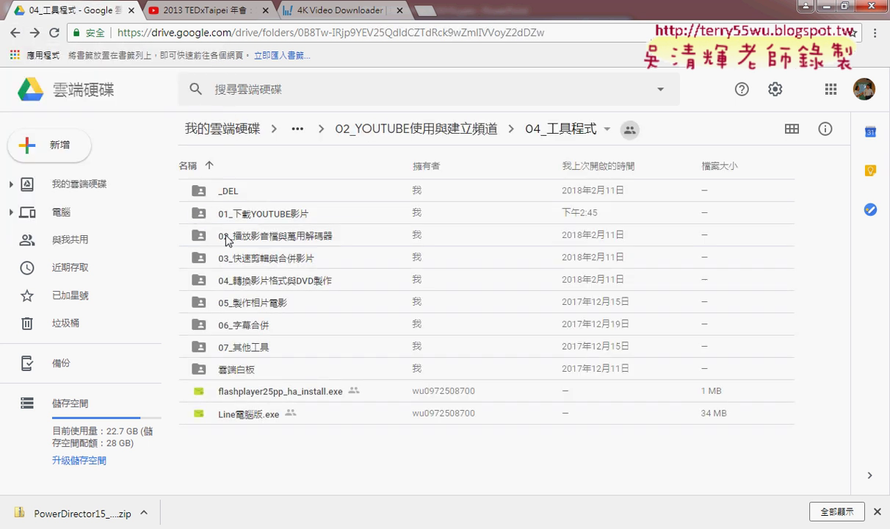
pyautogui.doubleClick(273, 235)
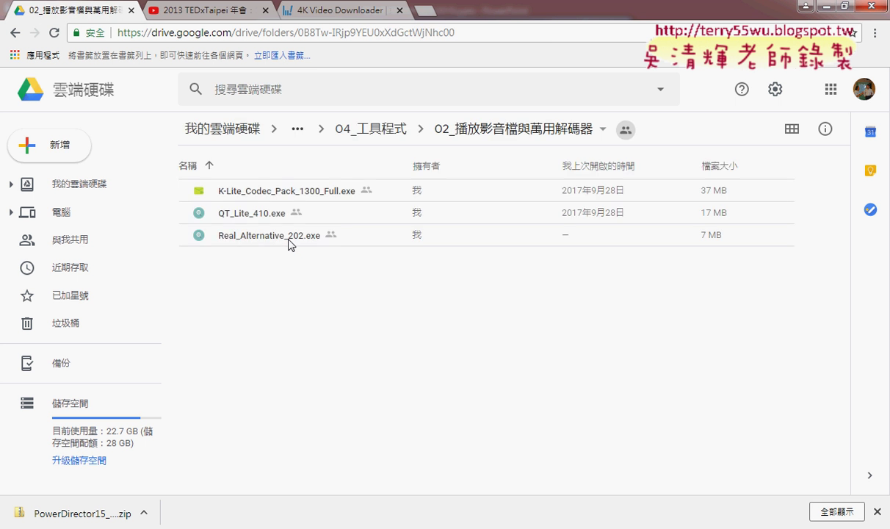
pyautogui.click(303, 194)
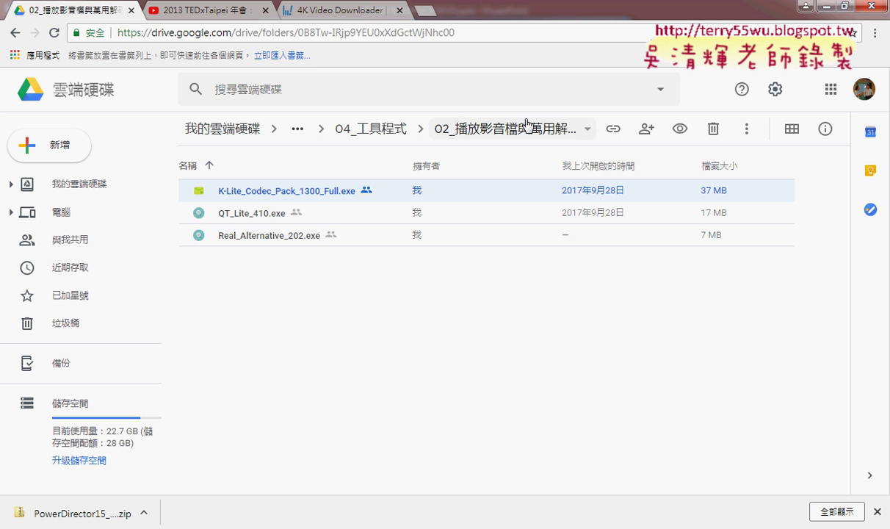
pyautogui.rightClick(278, 187)
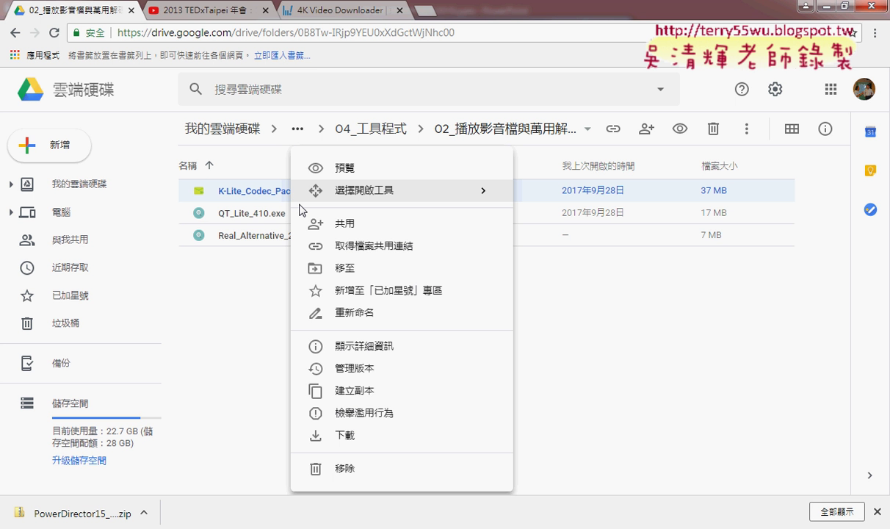
pyautogui.click(346, 435)
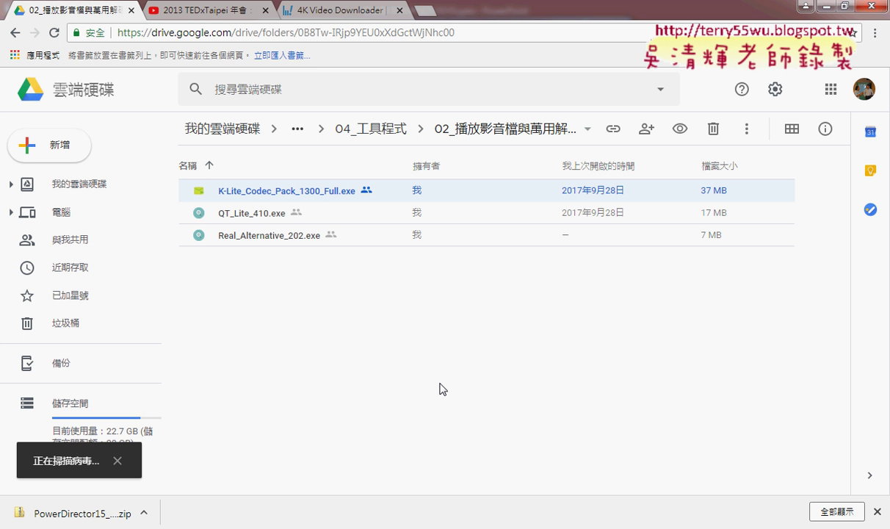
# Step: Revisit 02_播放影音檔與萬用解碼器, preview Real_Alternative_202.exe, then return to 04_工具程式
pyautogui.click(15, 33)
pyautogui.click(262, 219)
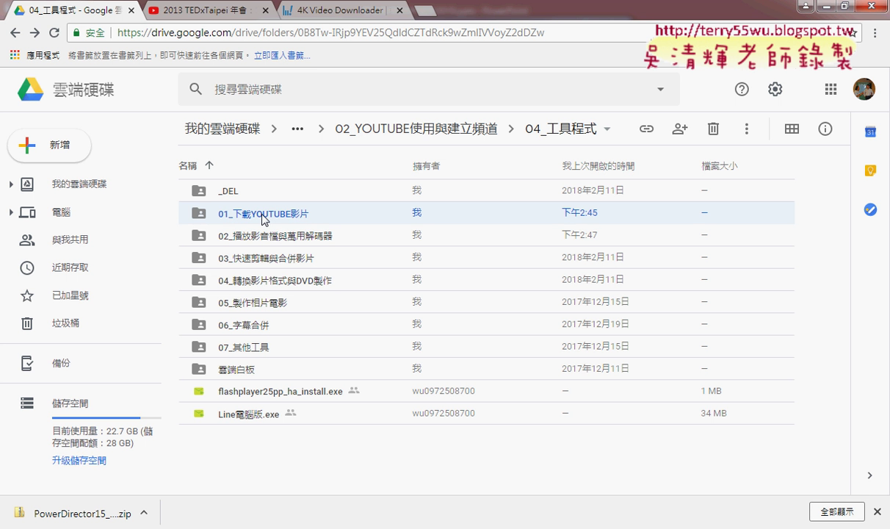
pyautogui.click(256, 229)
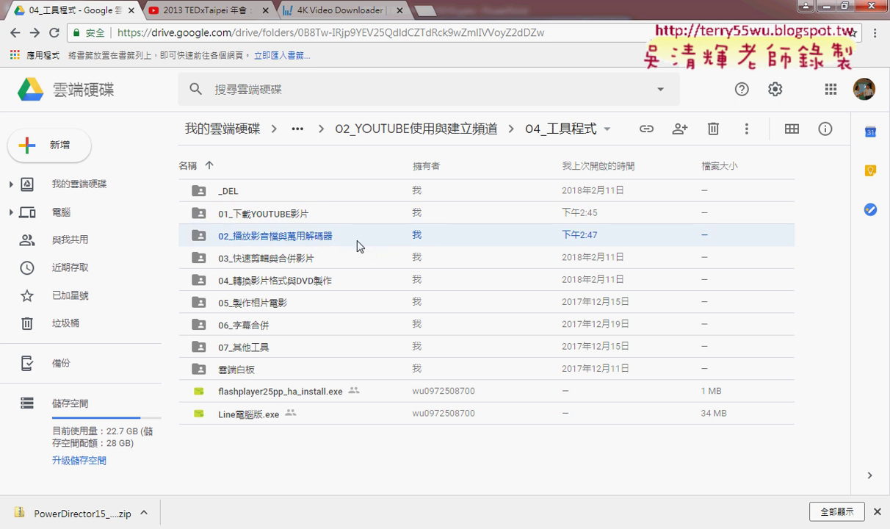
pyautogui.doubleClick(360, 246)
pyautogui.doubleClick(269, 235)
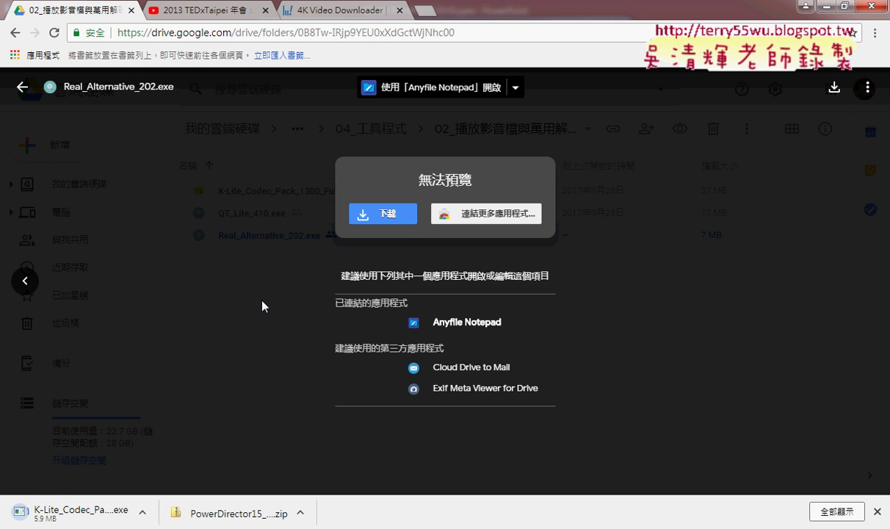
pyautogui.click(22, 86)
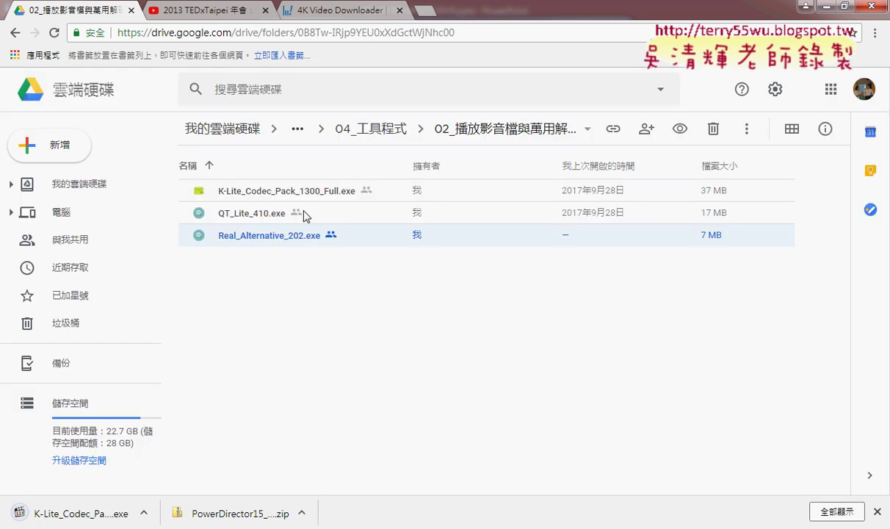
pyautogui.click(242, 193)
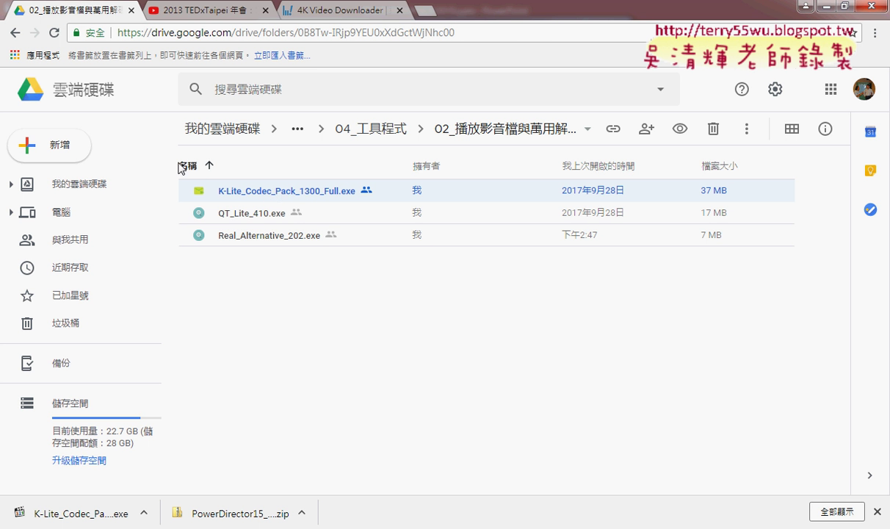
pyautogui.click(16, 34)
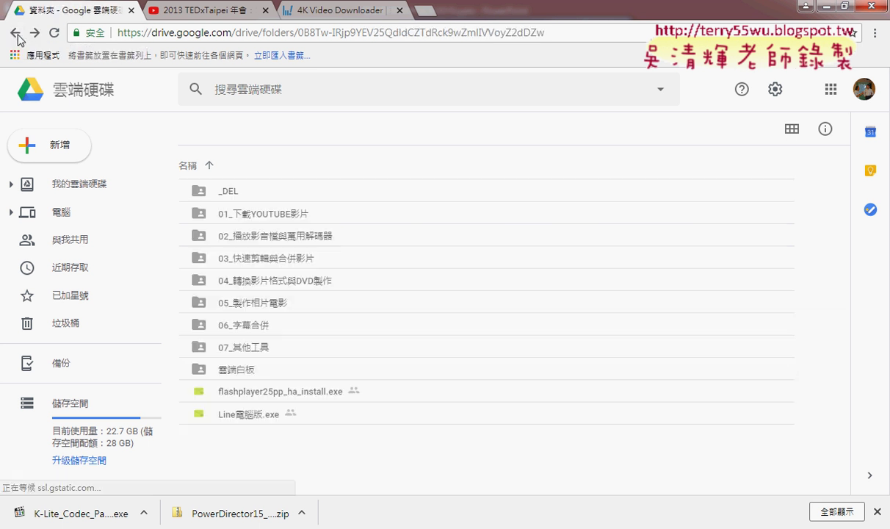
pyautogui.click(260, 259)
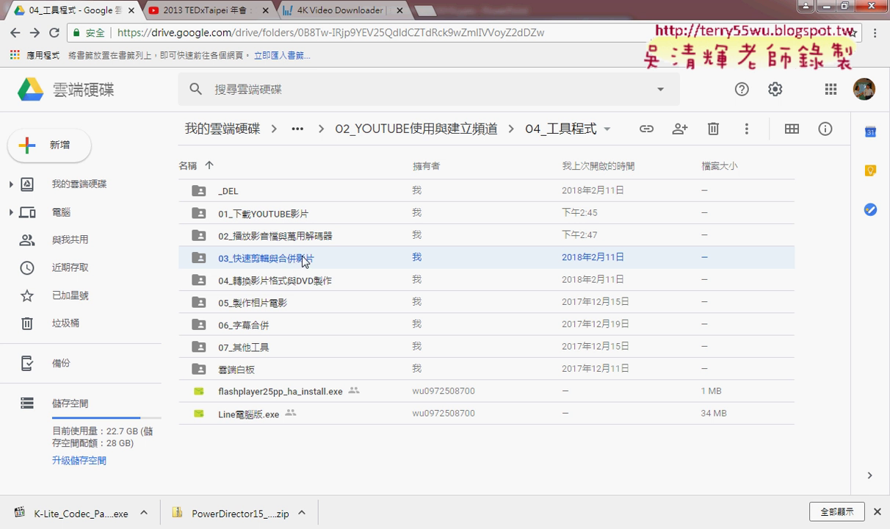
# Step: Download boilsoft video splitter 5(快速剪輯).zip from the 03_快速剪輯與合併影片 folder
pyautogui.doubleClick(290, 259)
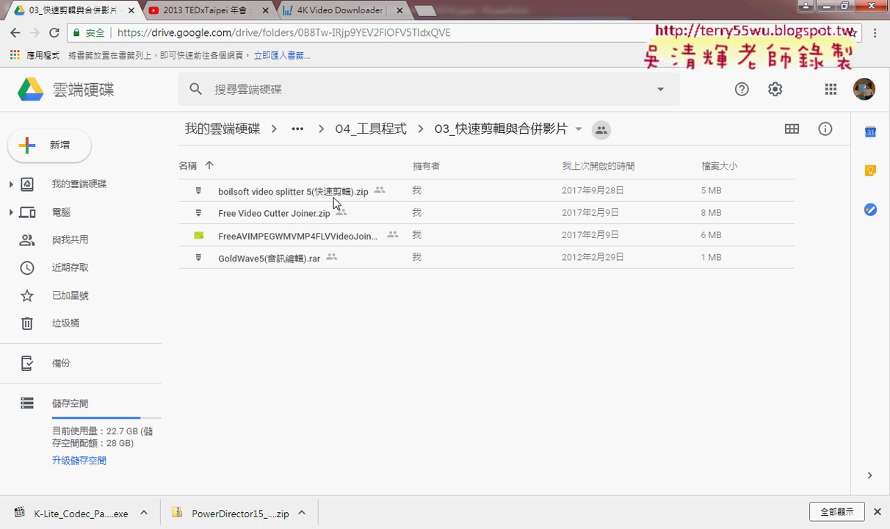
pyautogui.click(318, 191)
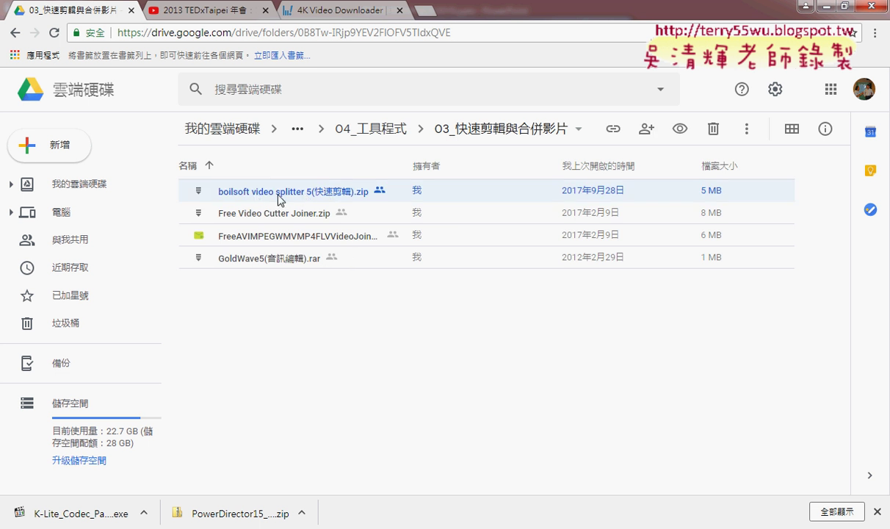
pyautogui.rightClick(332, 208)
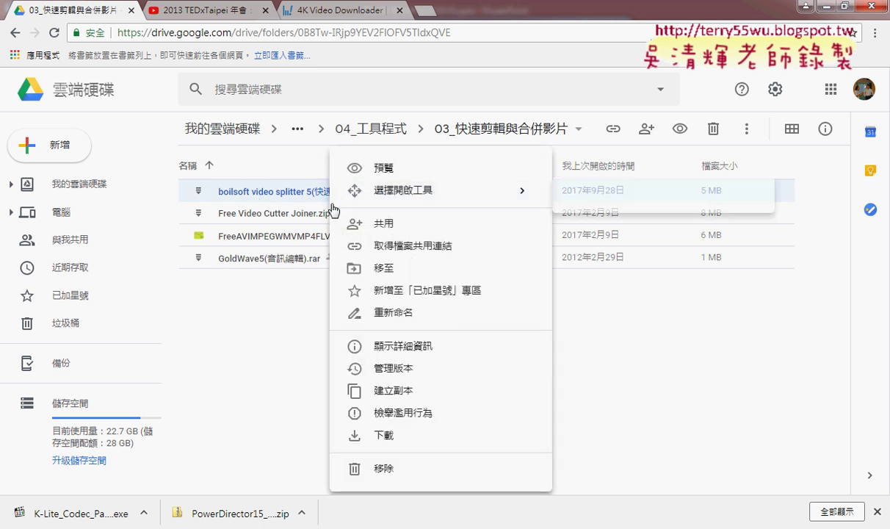
pyautogui.click(388, 435)
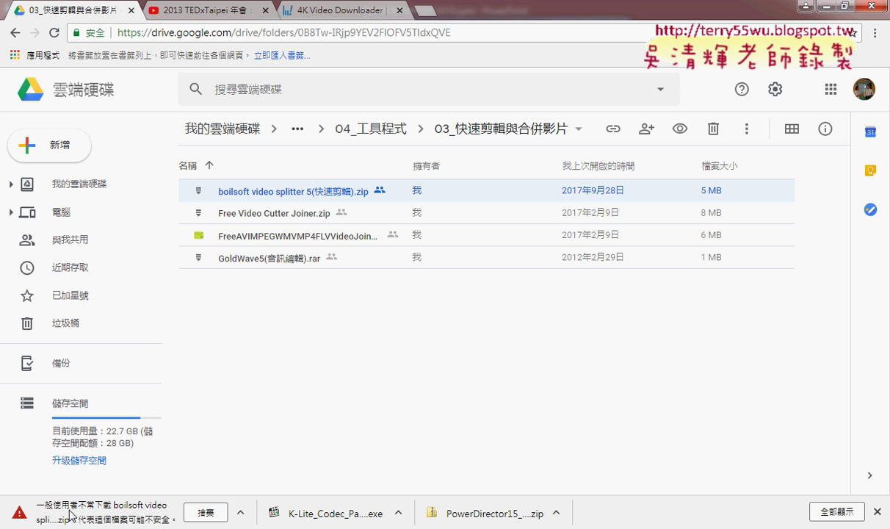
# Step: Keep the flagged boilsoft zip download and open the downloaded K-Lite installer
pyautogui.click(239, 511)
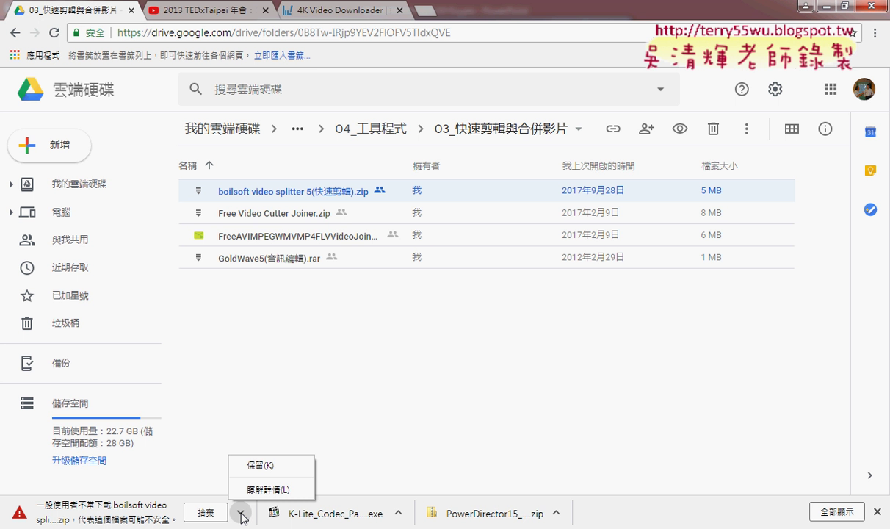
pyautogui.click(263, 463)
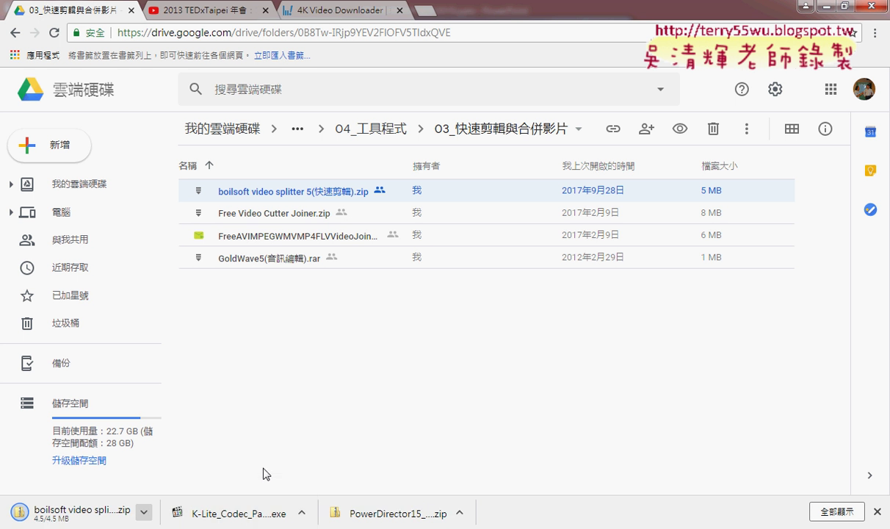
pyautogui.click(303, 514)
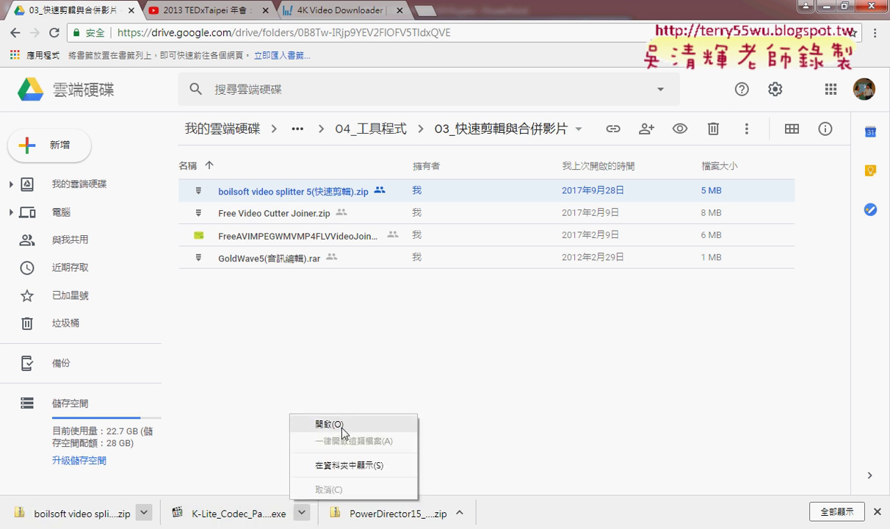
pyautogui.click(323, 424)
# Step: Allow K-Lite Codec Pack 13.0.0 Full to run and install it with all default settings
pyautogui.click(484, 279)
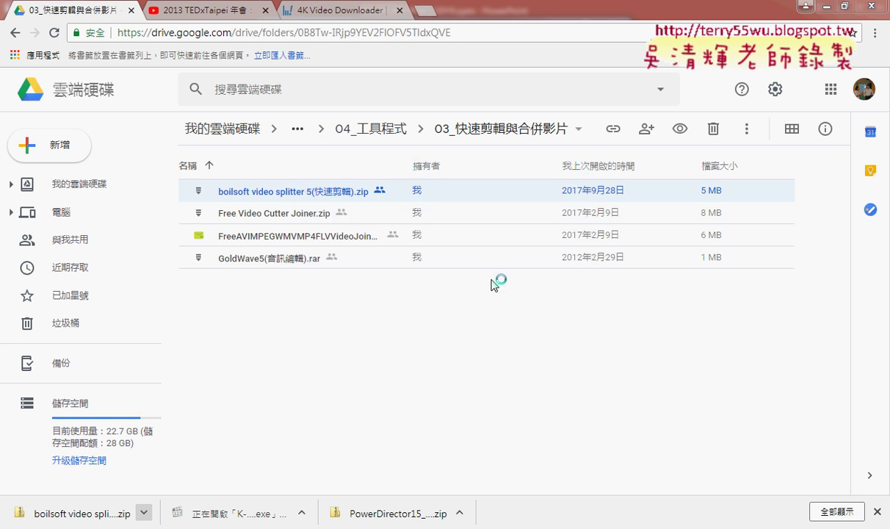
pyautogui.click(530, 439)
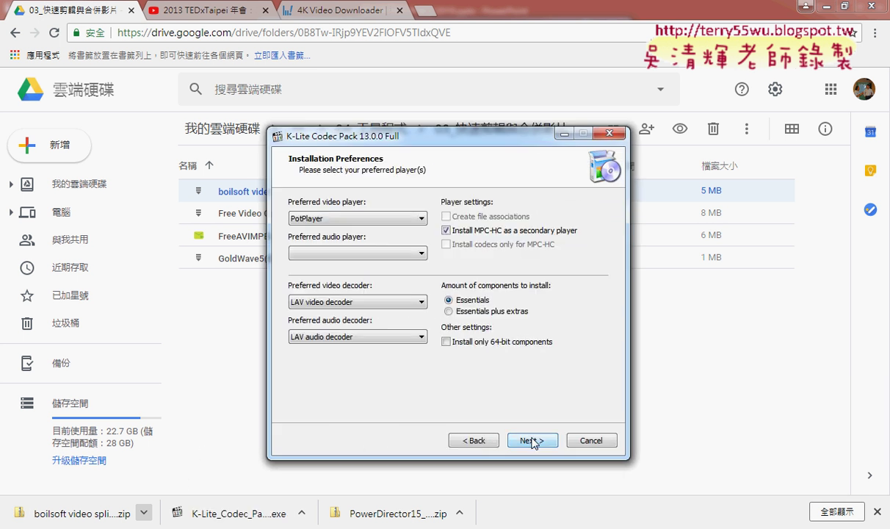
pyautogui.click(532, 440)
pyautogui.click(533, 441)
pyautogui.click(532, 441)
pyautogui.click(532, 441)
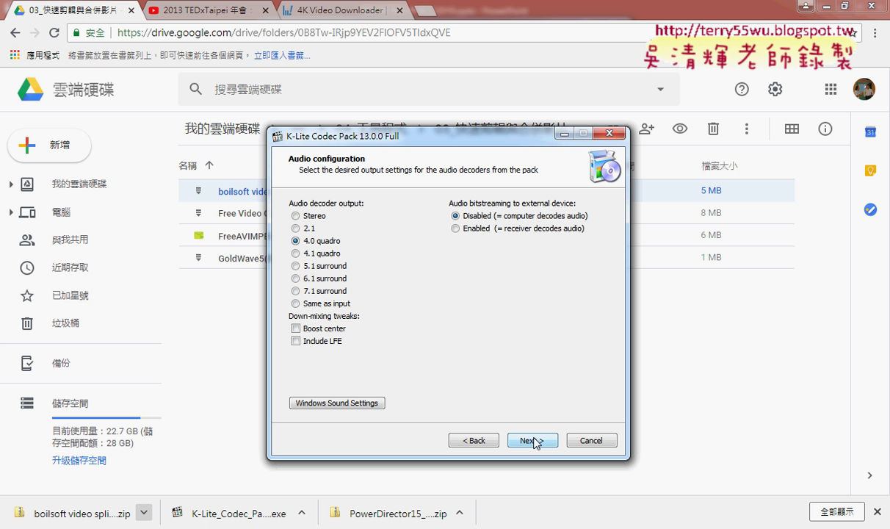
pyautogui.click(534, 441)
pyautogui.click(536, 441)
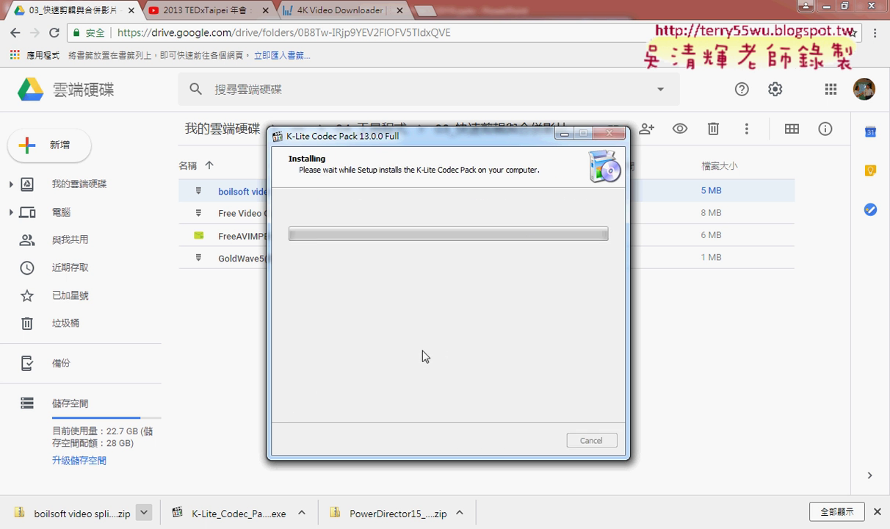
pyautogui.click(144, 513)
pyautogui.click(191, 457)
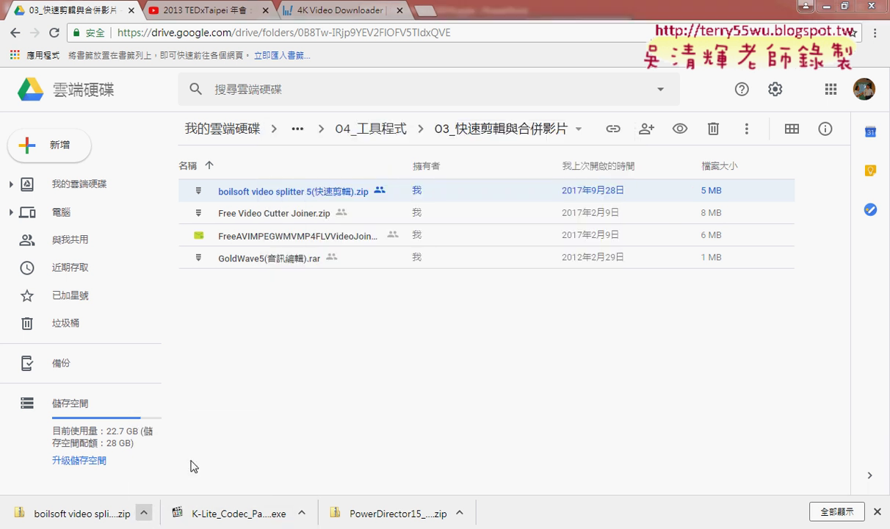
# Step: Extract the boilsoft zip here with 7-Zip and launch the boilsoft video splitter 5.16 setup
pyautogui.rightClick(584, 208)
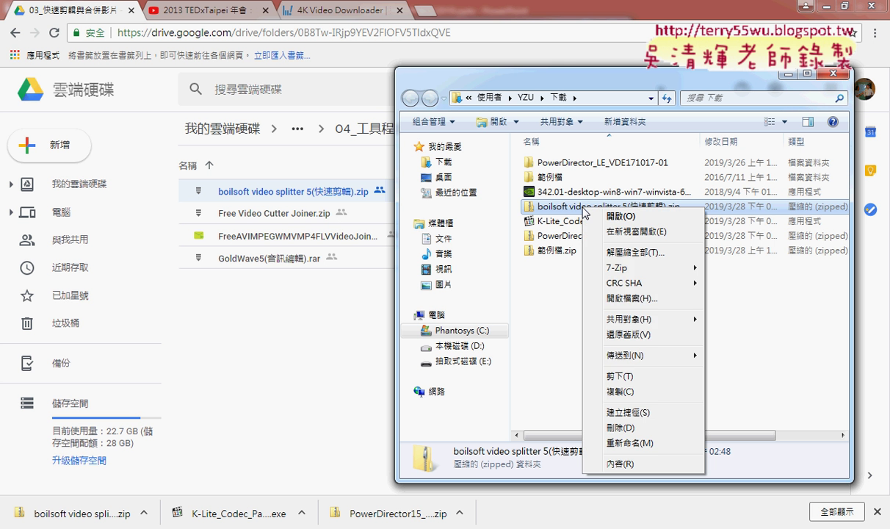
pyautogui.moveTo(602, 267)
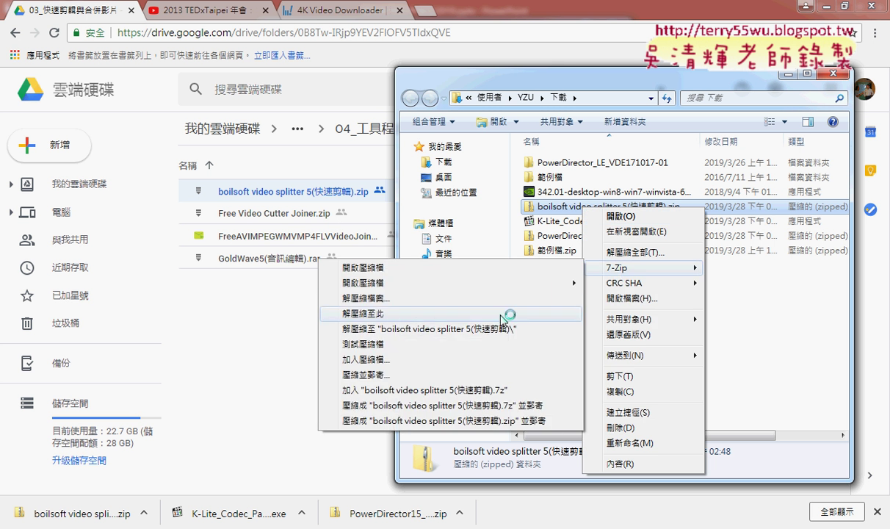
pyautogui.click(506, 316)
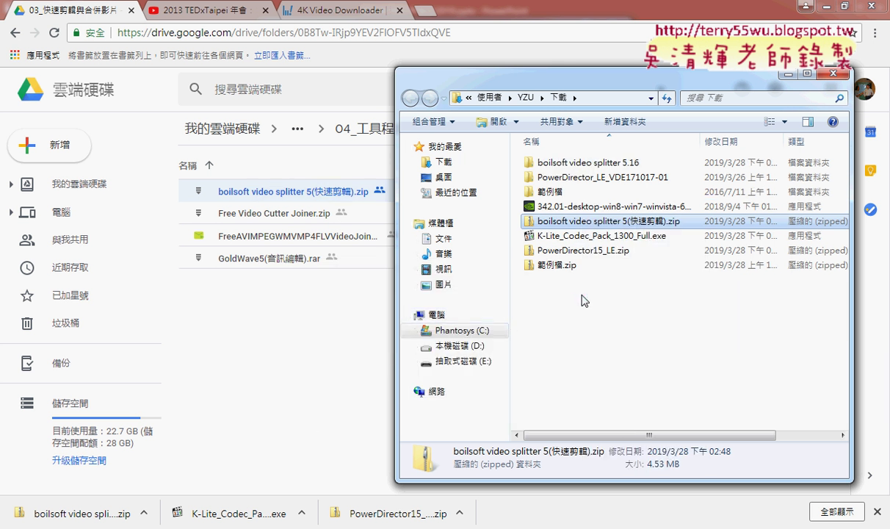
pyautogui.doubleClick(619, 170)
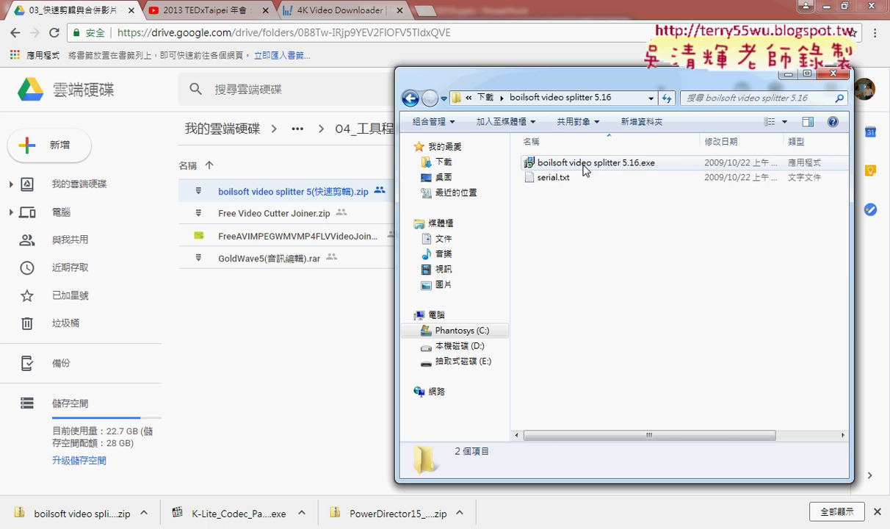
pyautogui.doubleClick(585, 169)
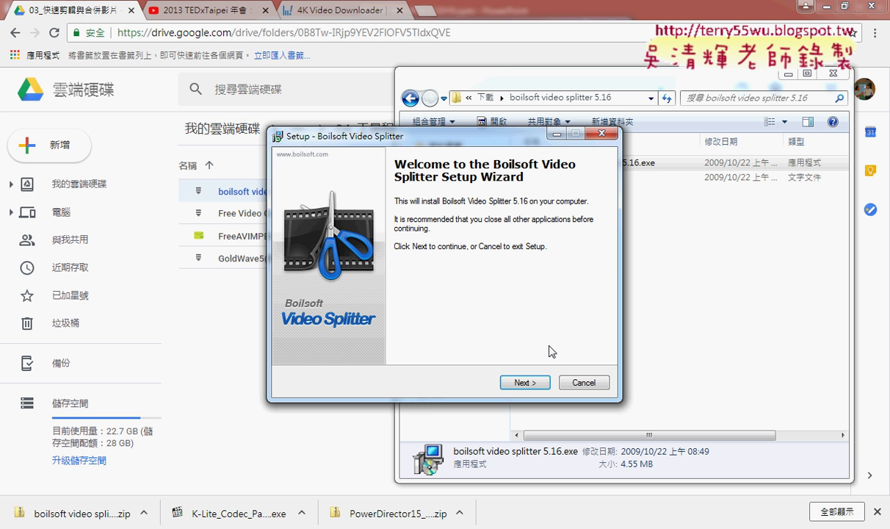
# Step: Install Boilsoft Video Splitter 5.16 with the default folders and a desktop icon, then launch it
pyautogui.click(526, 382)
pyautogui.click(367, 340)
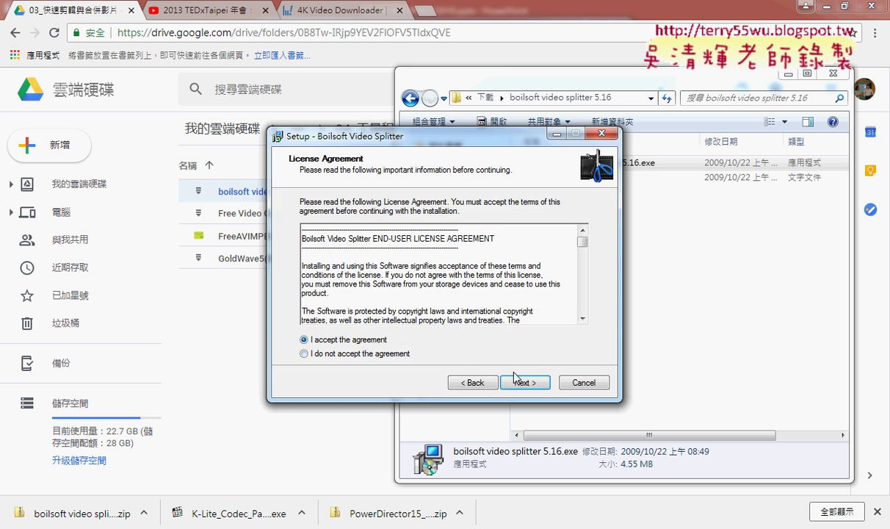
pyautogui.click(525, 382)
pyautogui.click(524, 382)
pyautogui.click(524, 382)
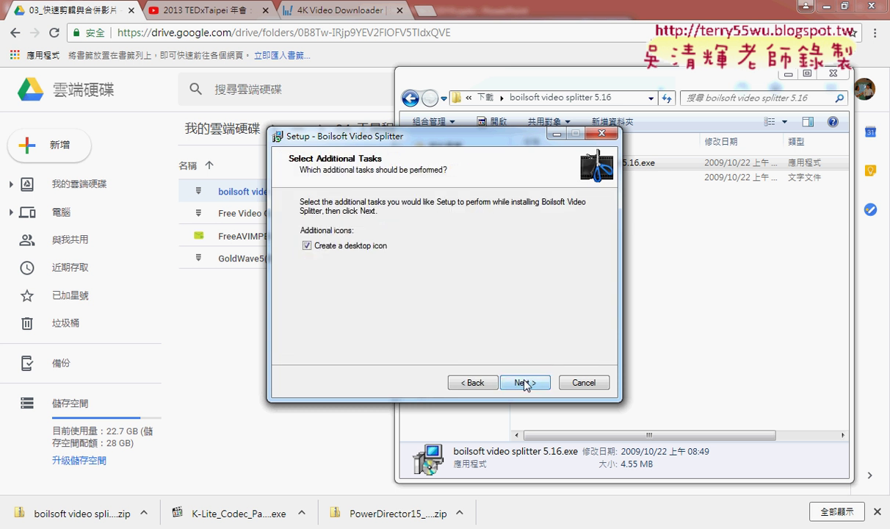
pyautogui.click(524, 382)
pyautogui.click(524, 382)
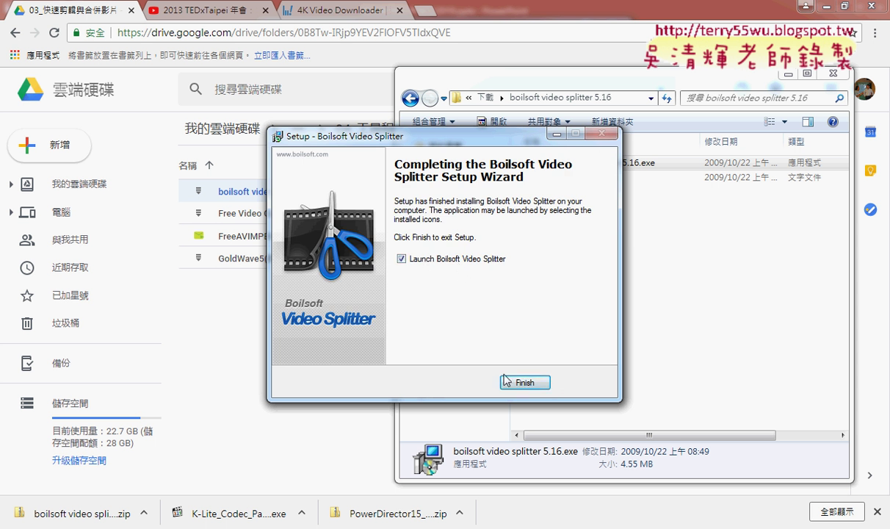
pyautogui.click(524, 384)
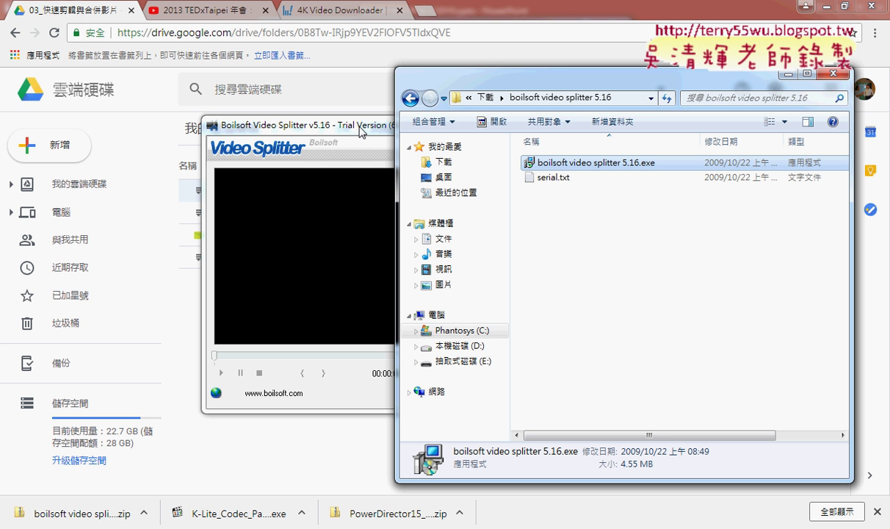
# Step: Move the Video Splitter window up-left and bring 4K Video Downloader to the front
pyautogui.click(343, 125)
pyautogui.moveTo(343, 125); pyautogui.dragTo(257, 114)
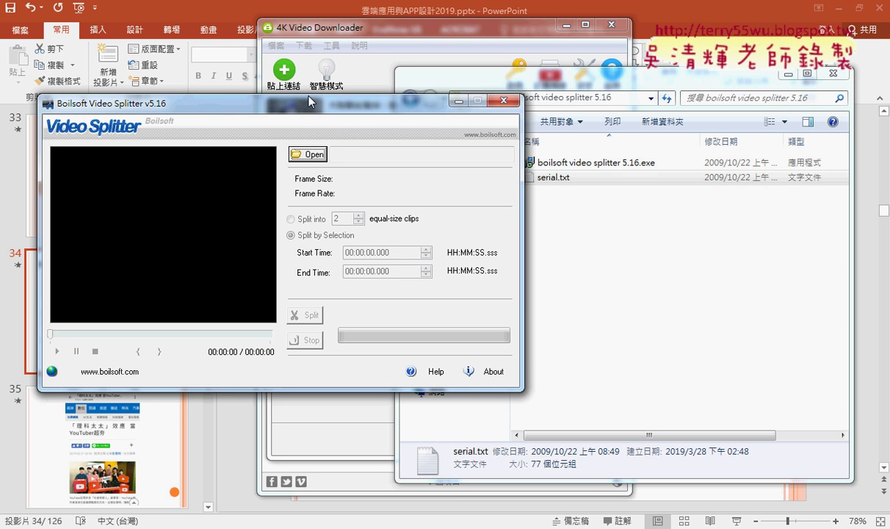
pyautogui.click(292, 89)
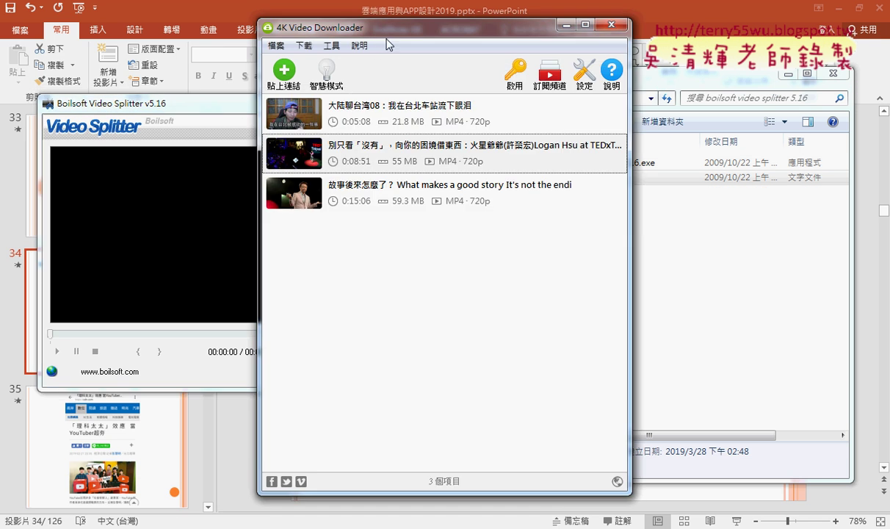
# Step: Show the 8:50 TEDx talk in its folder and drag it into Video Splitter
pyautogui.moveTo(366, 150)
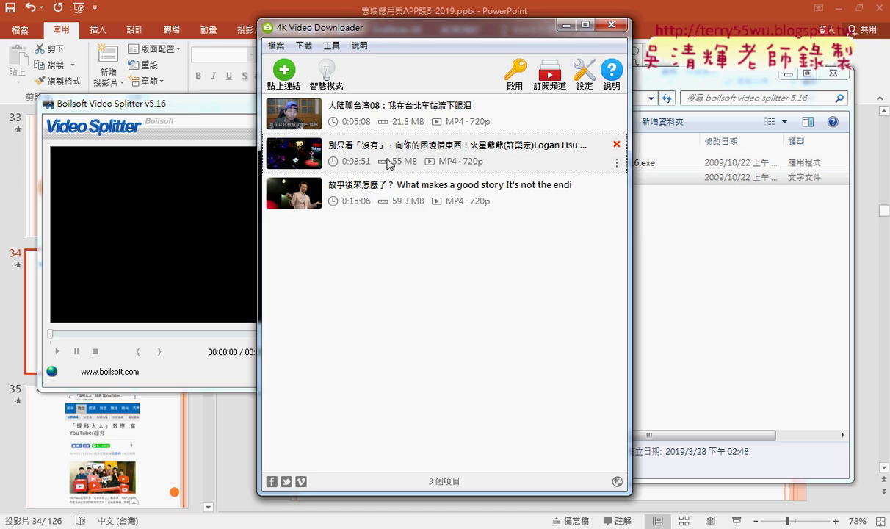
pyautogui.click(616, 163)
pyautogui.click(647, 193)
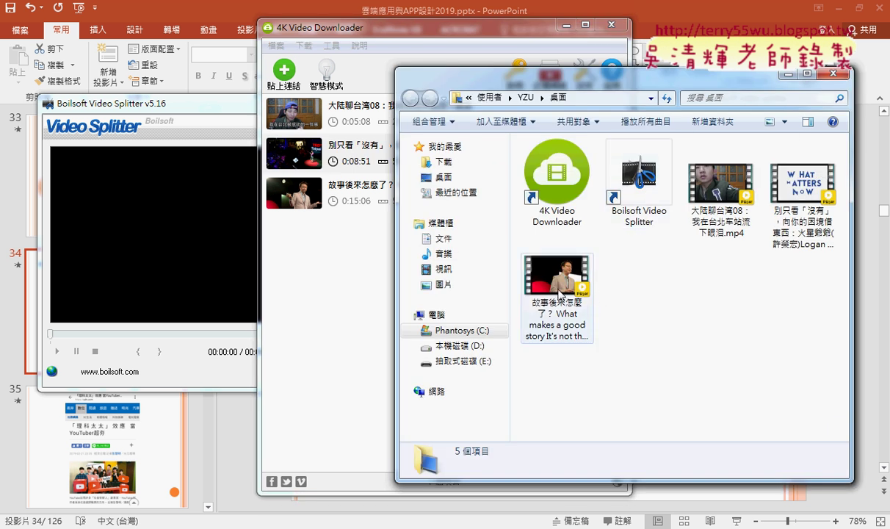
pyautogui.click(795, 208)
pyautogui.moveTo(470, 187); pyautogui.dragTo(165, 224)
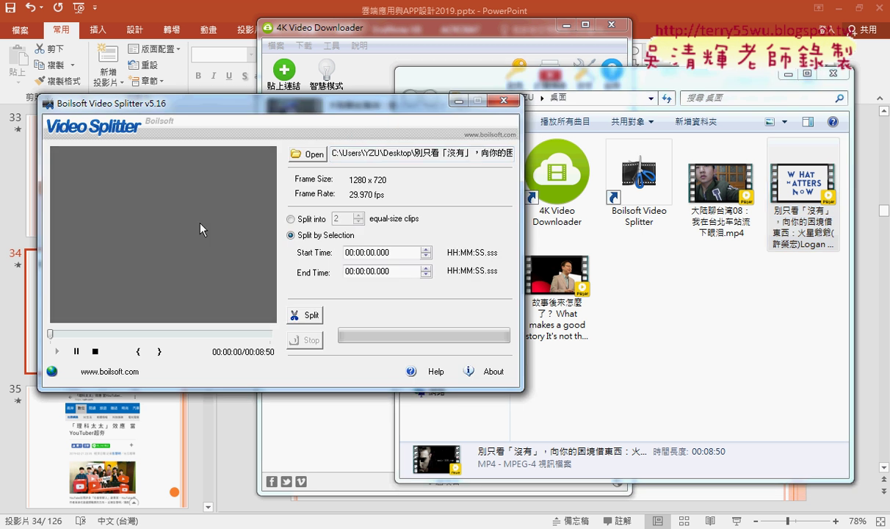
# Step: Pause playback, seek past one minute, and mark 00:01:34.105 as the split start
pyautogui.click(77, 352)
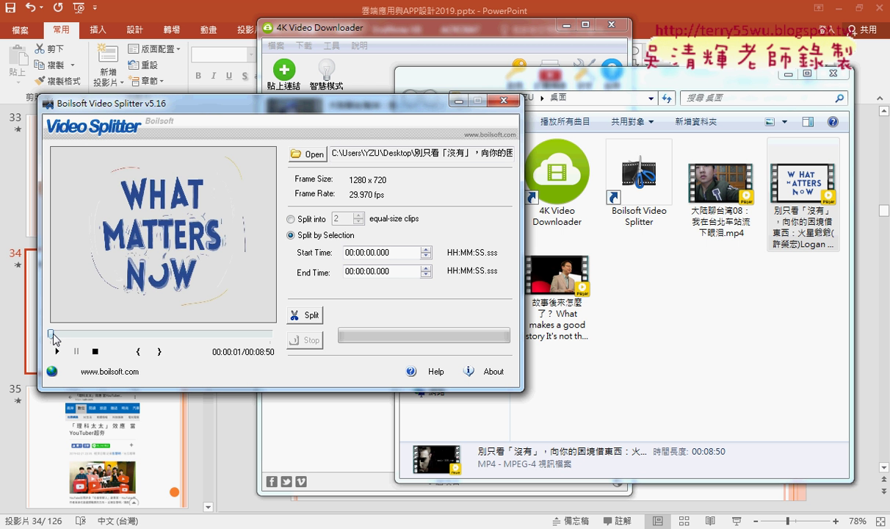
pyautogui.moveTo(51, 334); pyautogui.dragTo(89, 332)
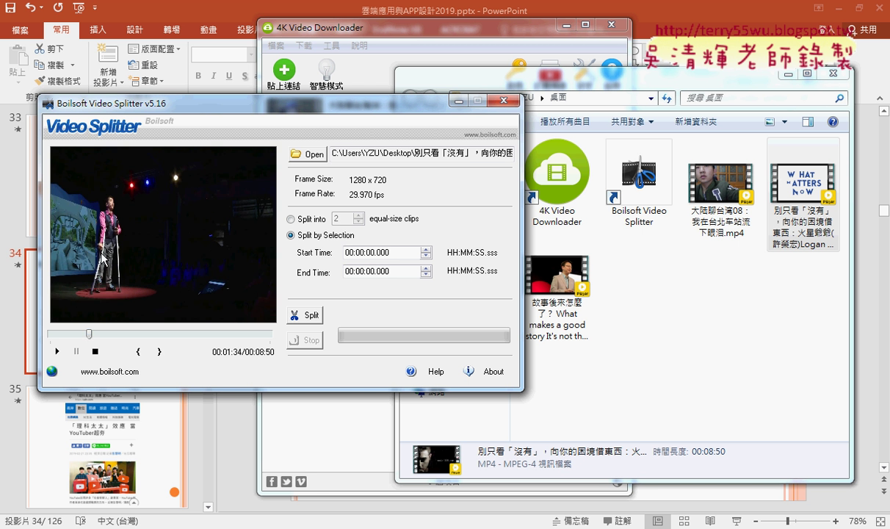
pyautogui.click(137, 351)
# Step: Preview the talk around 1:32 and mark 00:02:14.407 as a provisional clip end
pyautogui.moveTo(89, 333); pyautogui.dragTo(87, 333)
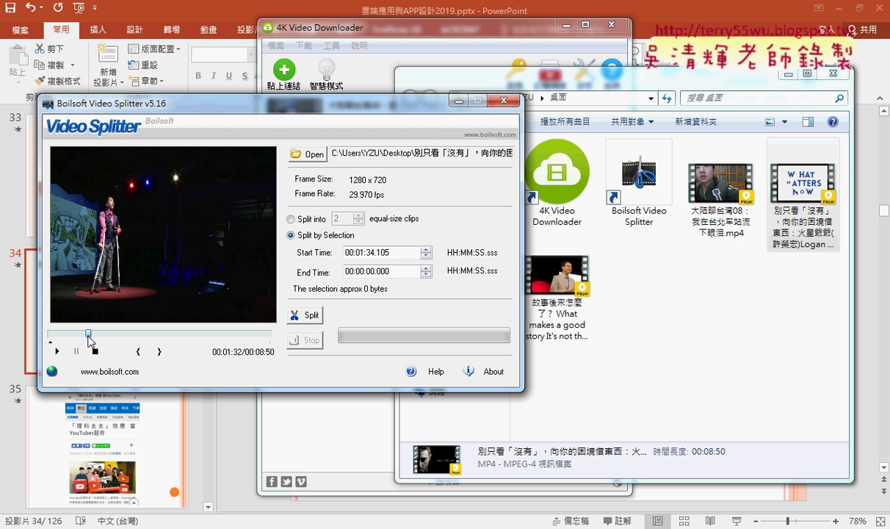
pyautogui.click(57, 353)
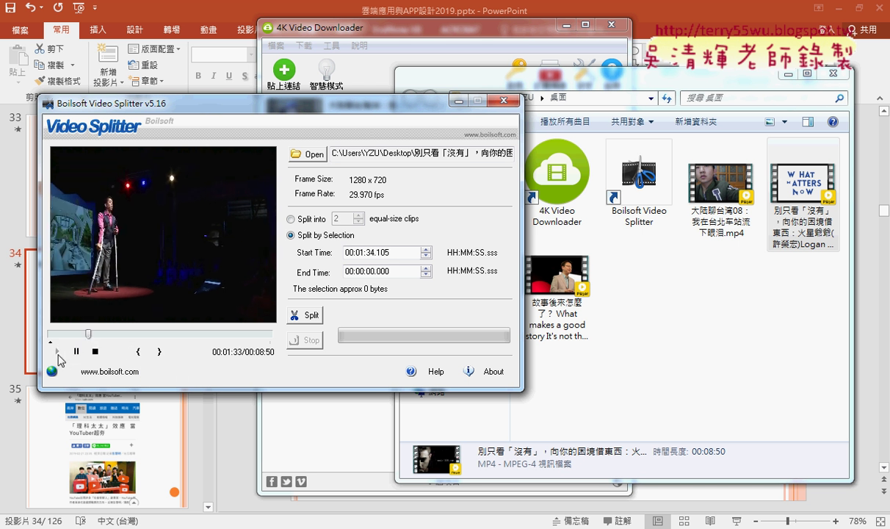
pyautogui.click(77, 352)
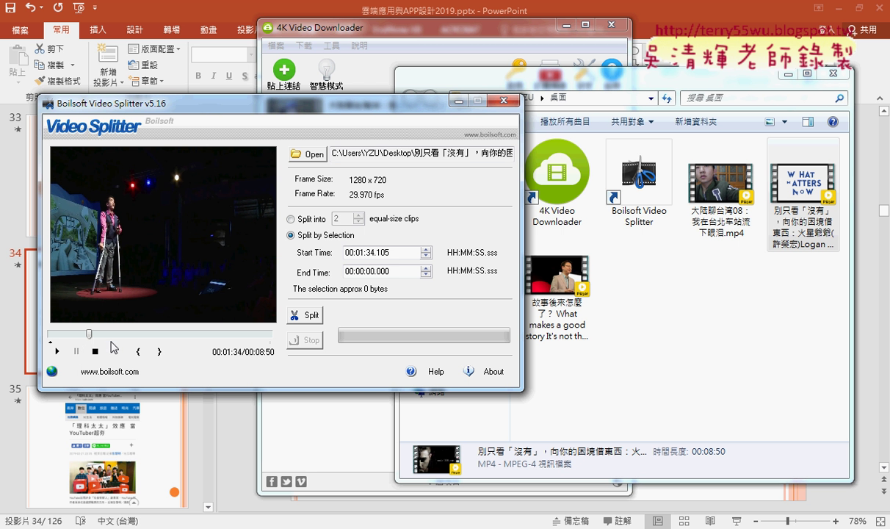
pyautogui.click(99, 333)
pyautogui.moveTo(99, 334); pyautogui.dragTo(106, 334)
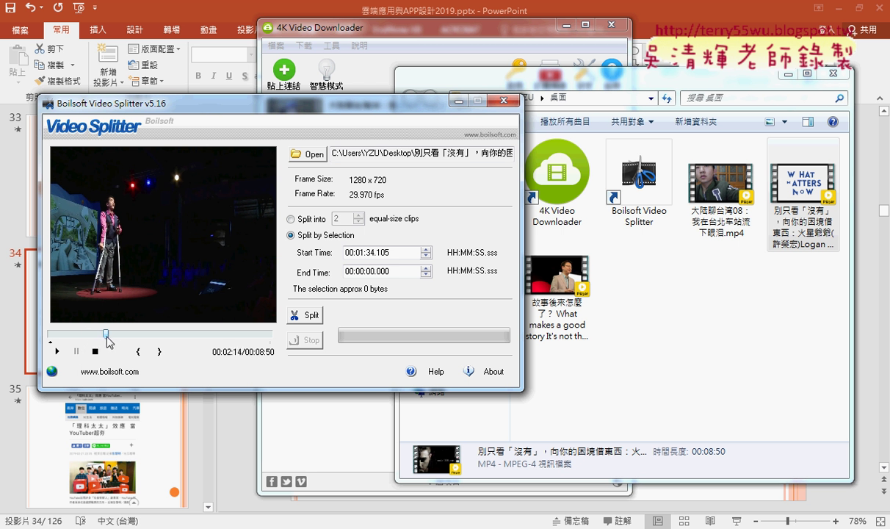
pyautogui.click(160, 352)
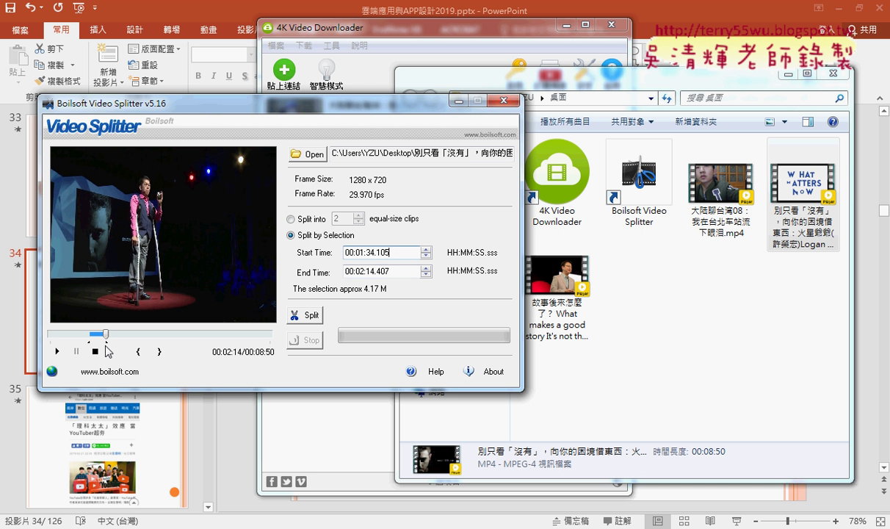
# Step: Reset the selection to start at 00:01:39.105 and end at 00:02:04.307
pyautogui.moveTo(105, 333); pyautogui.dragTo(102, 336)
pyautogui.click(138, 351)
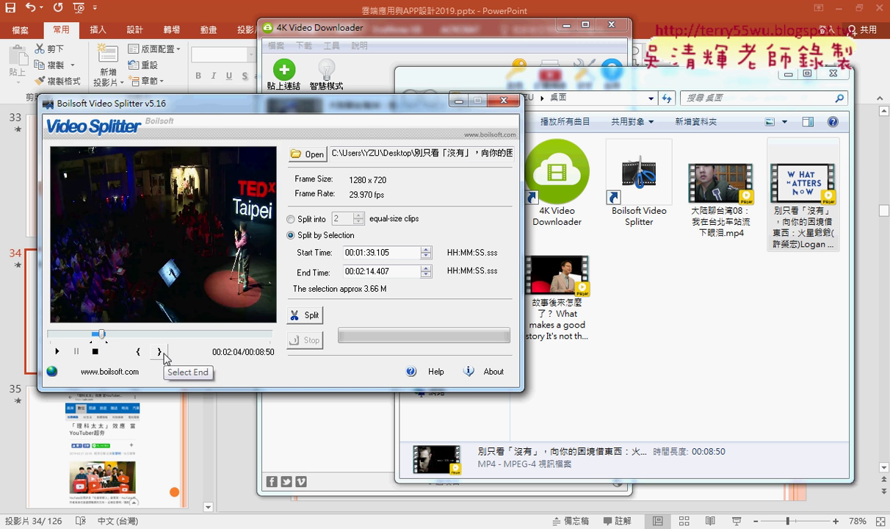
pyautogui.click(159, 352)
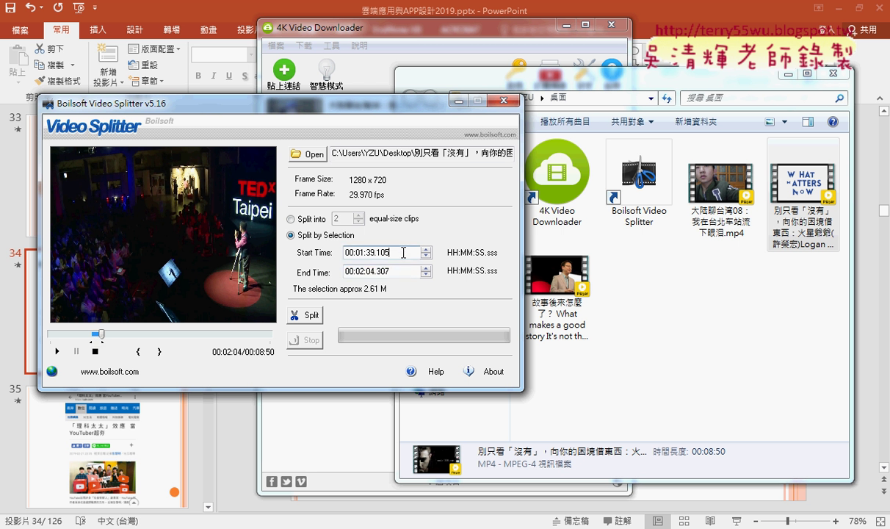
pyautogui.click(404, 271)
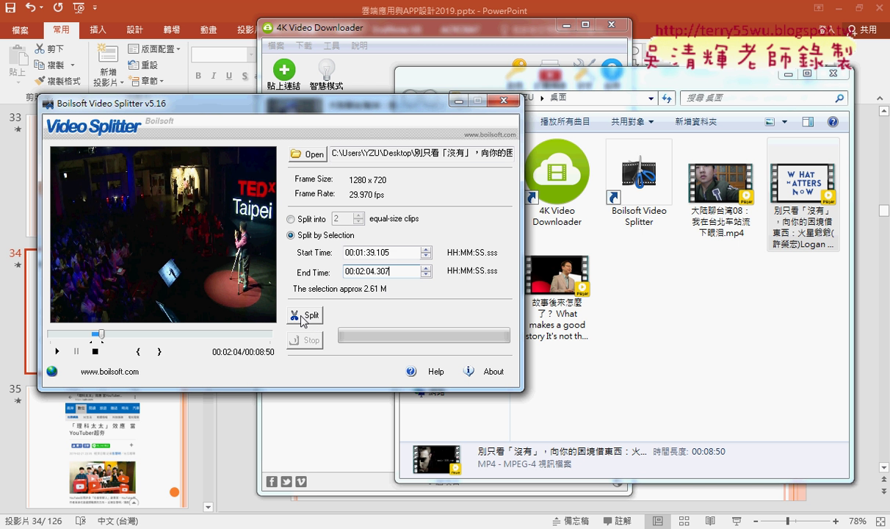
# Step: Split the selection to 01.mp4 on the Desktop, play it to check, then dismiss the message
pyautogui.click(301, 315)
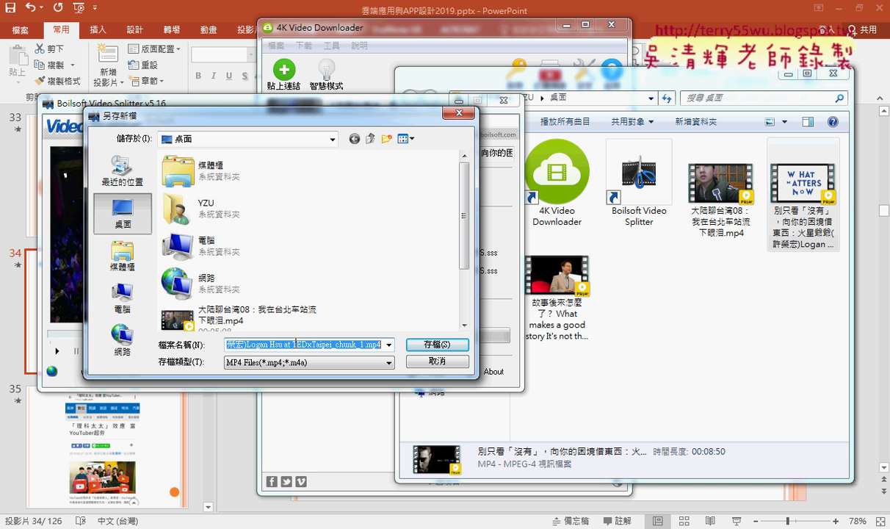
pyautogui.write('01')
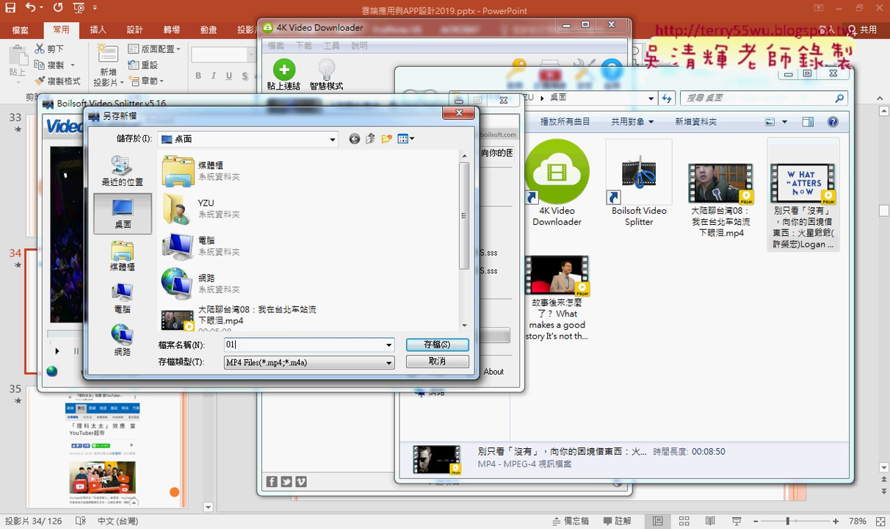
pyautogui.click(430, 343)
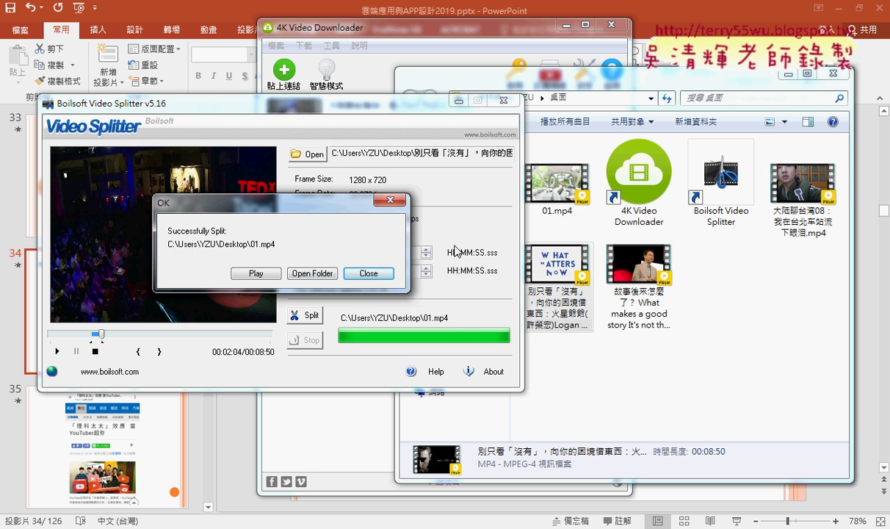
pyautogui.click(261, 274)
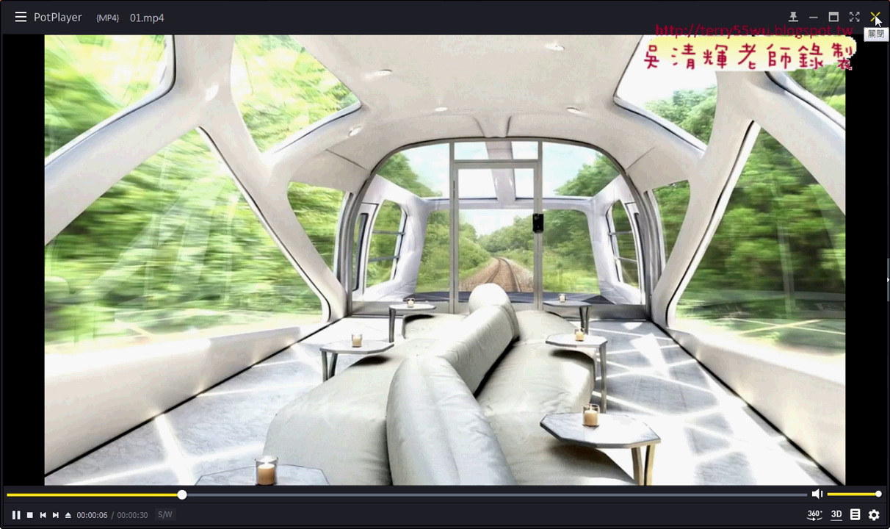
pyautogui.click(876, 18)
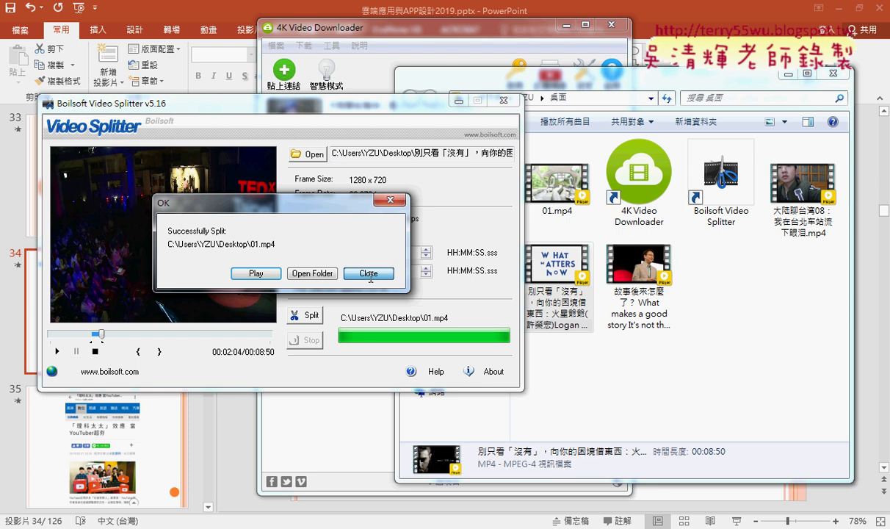
pyautogui.click(369, 273)
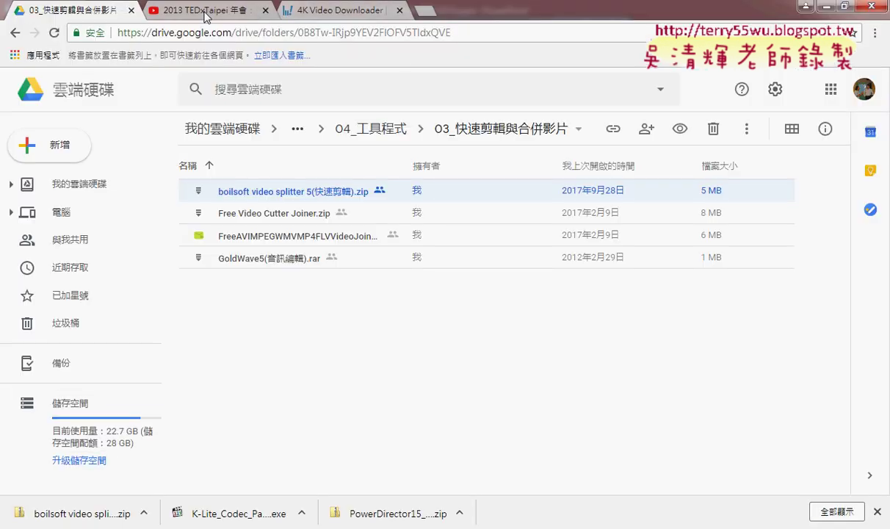
# Step: Browse from 04_工具程式 through the tool folders into 03_快速剪輯與合併影片 and select the Boilsoft zip
pyautogui.click(16, 33)
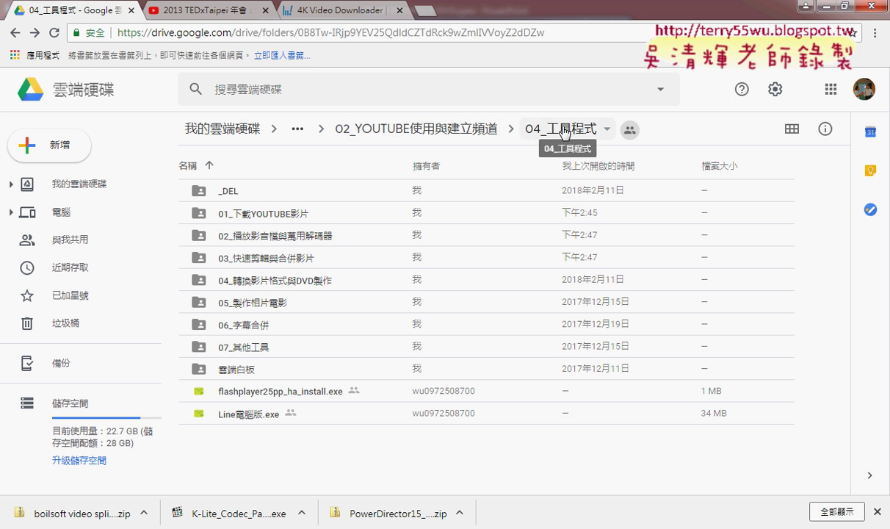
pyautogui.click(266, 216)
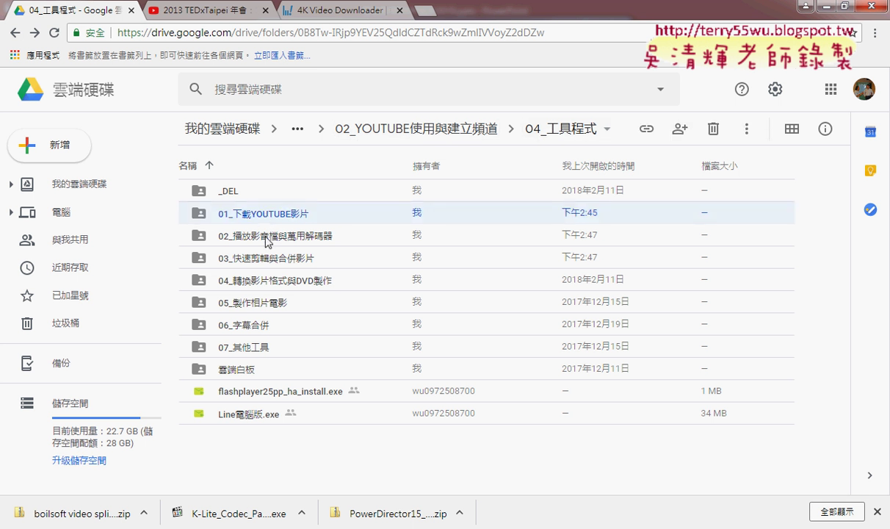
pyautogui.doubleClick(256, 234)
pyautogui.click(242, 193)
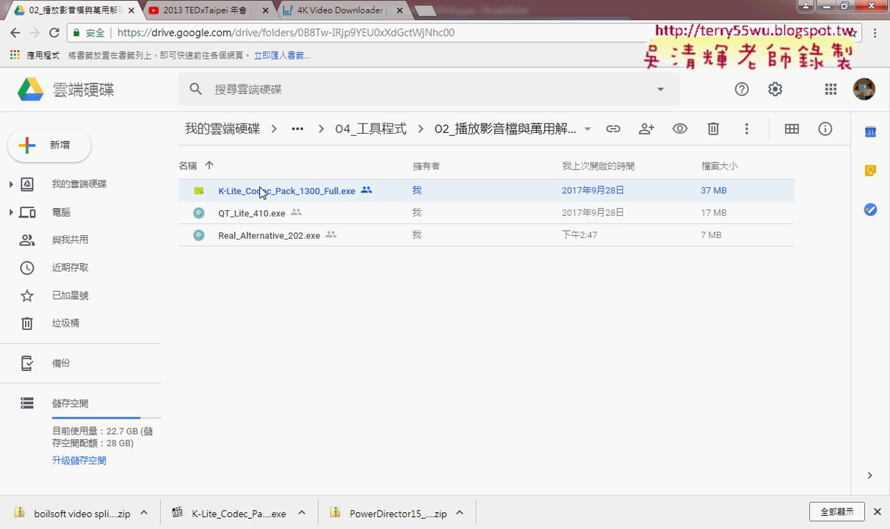
pyautogui.click(15, 33)
pyautogui.doubleClick(268, 261)
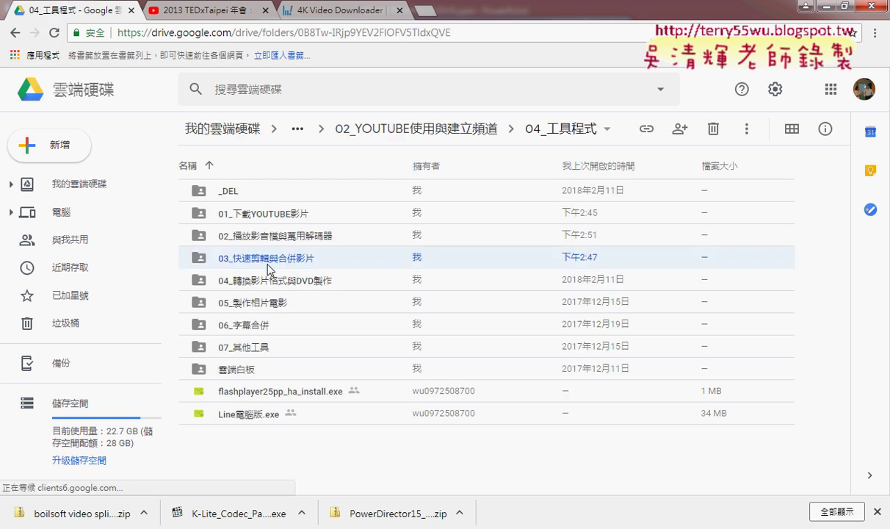
pyautogui.click(272, 197)
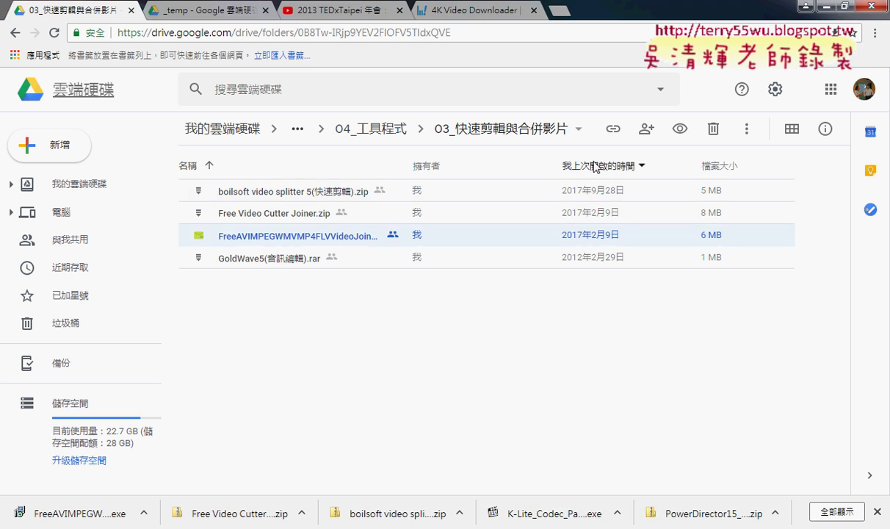
# Step: Browse back through the tool folders into 03_快速剪輯與合併影片 and select the FreeAVIMPEG joiner installer
pyautogui.click(15, 32)
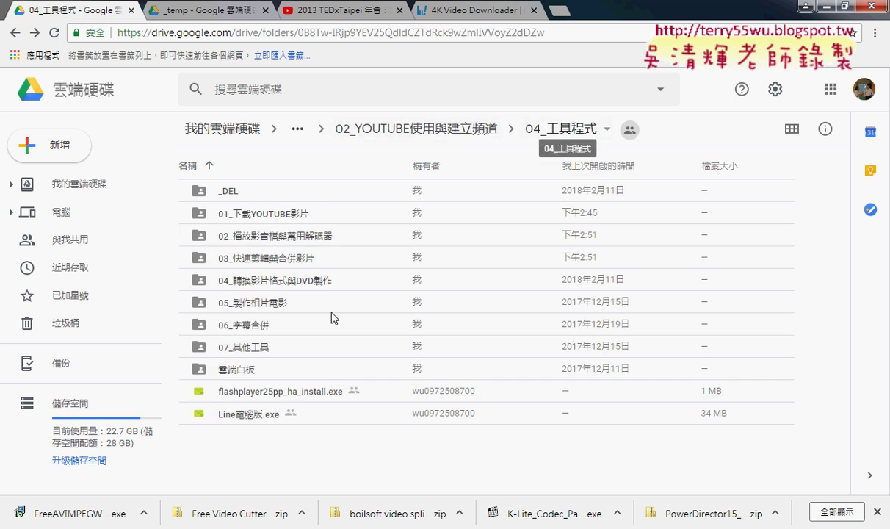
pyautogui.click(266, 220)
pyautogui.doubleClick(266, 221)
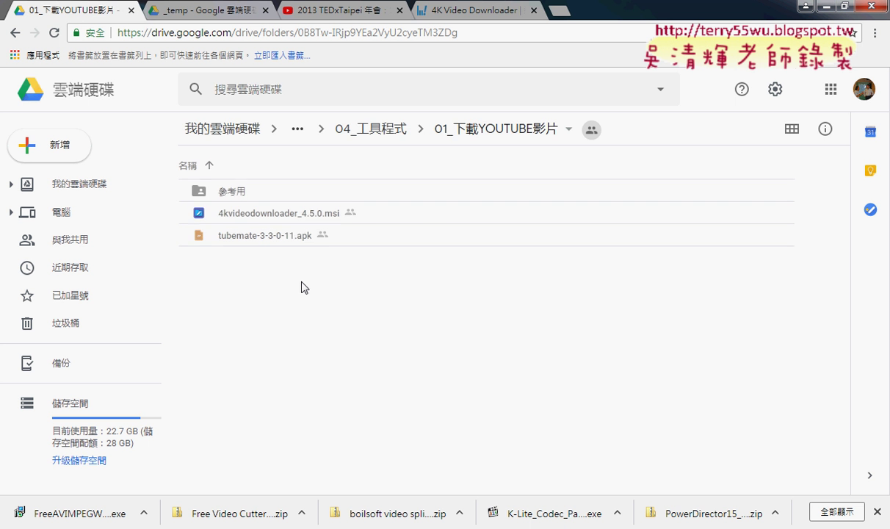
pyautogui.click(15, 32)
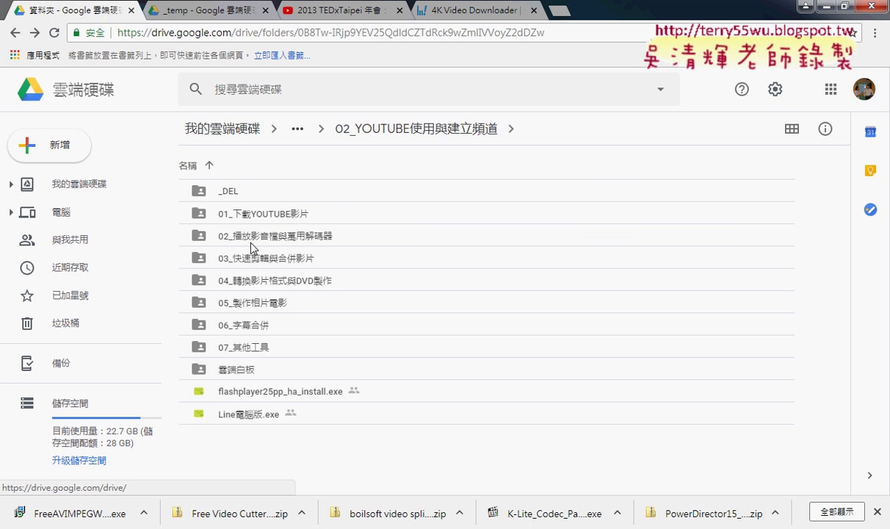
pyautogui.doubleClick(268, 241)
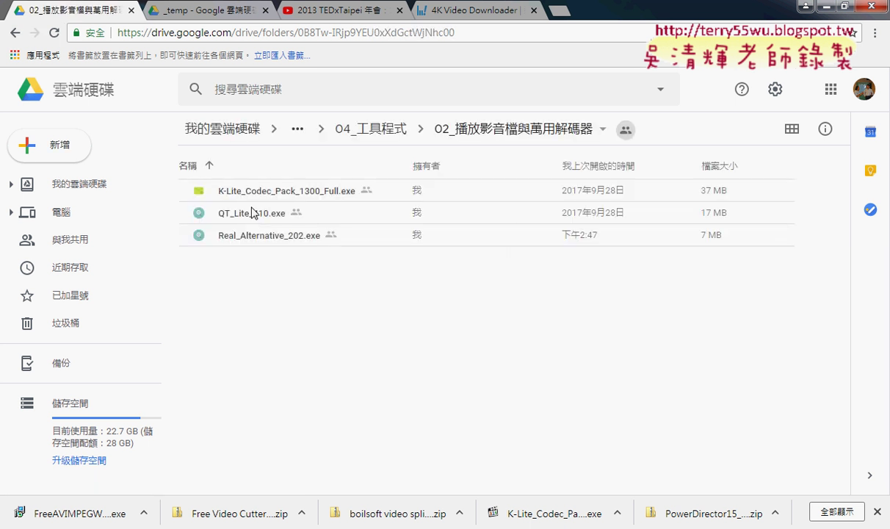
pyautogui.click(242, 189)
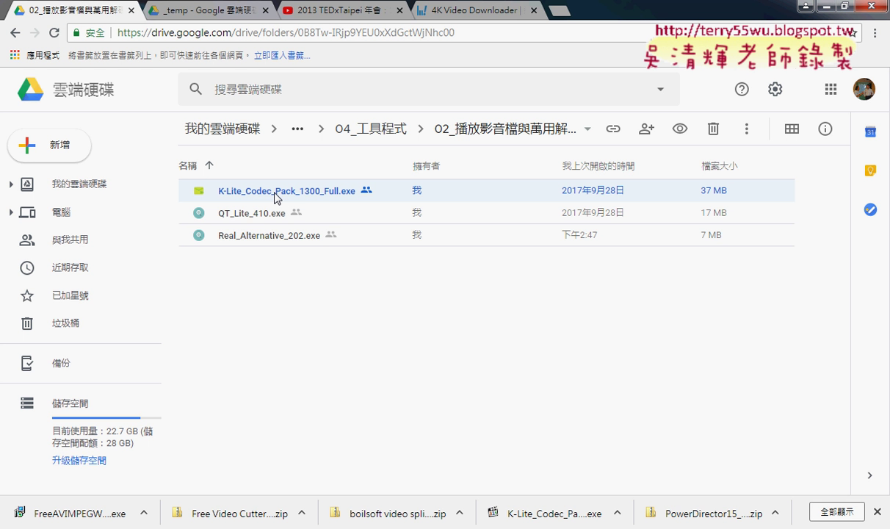
pyautogui.click(15, 32)
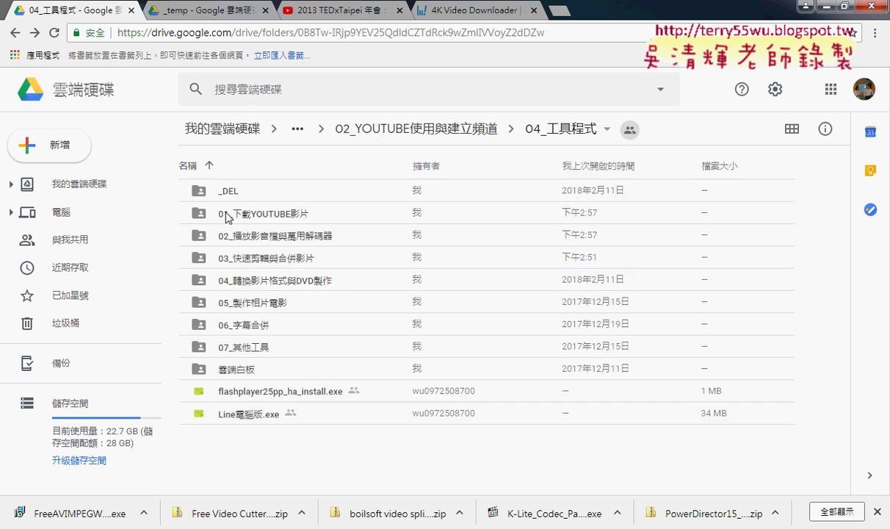
pyautogui.doubleClick(249, 257)
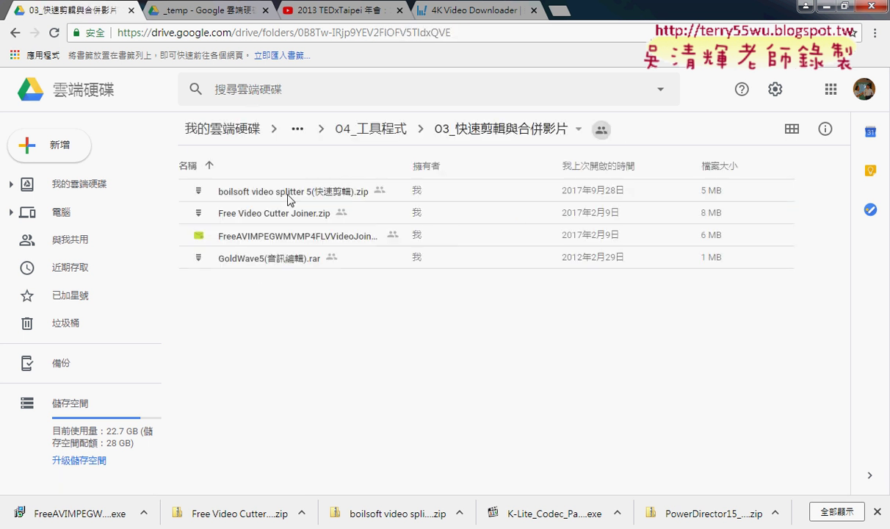
pyautogui.click(289, 196)
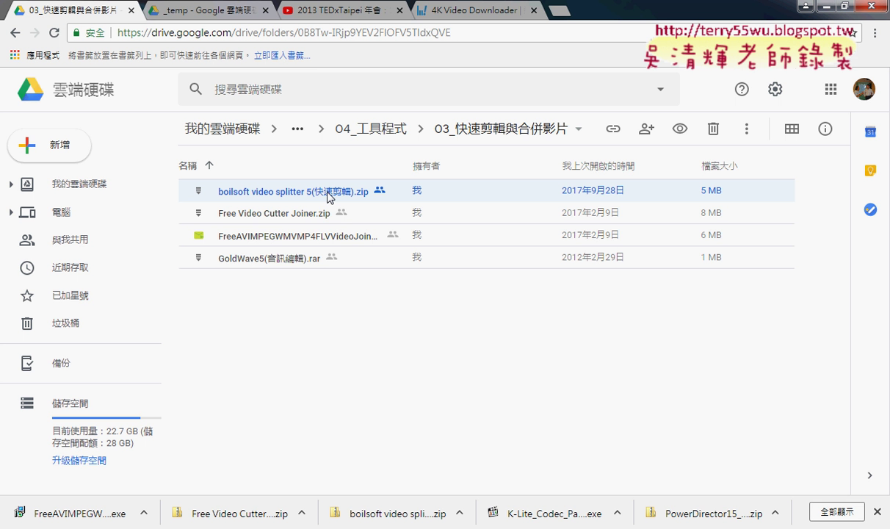
pyautogui.click(318, 238)
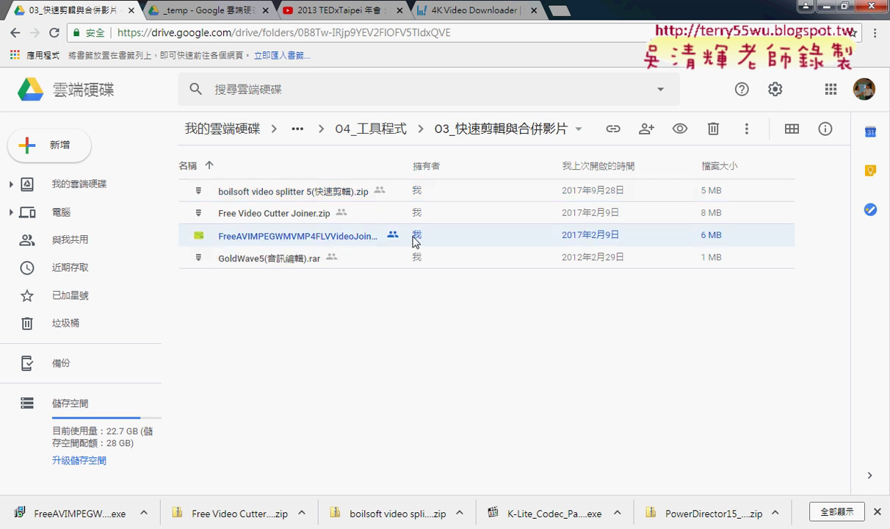
# Step: Switch the folder to grid view, select the joiner card, and open its download's options
pyautogui.click(791, 130)
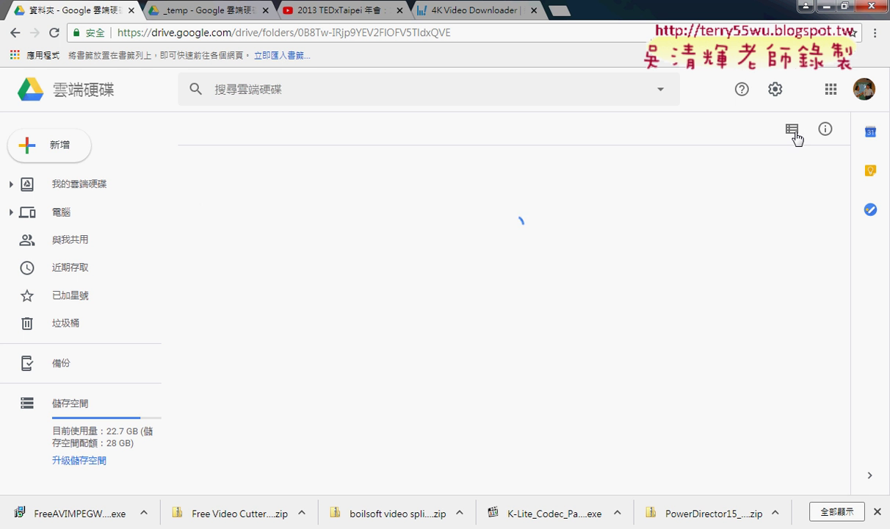
pyautogui.click(248, 275)
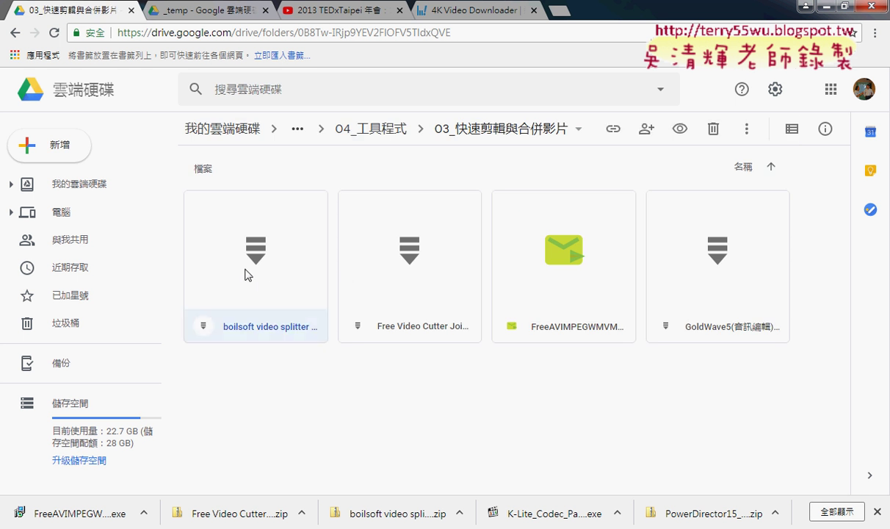
pyautogui.click(555, 301)
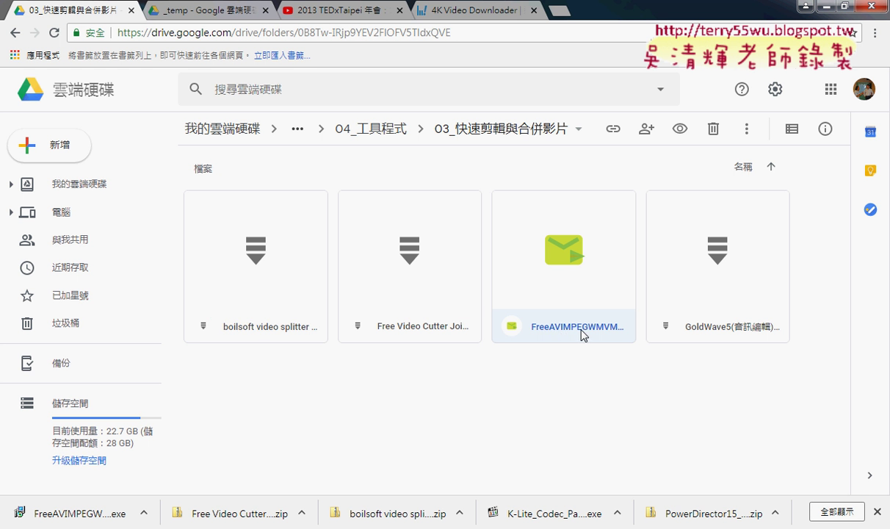
pyautogui.click(144, 512)
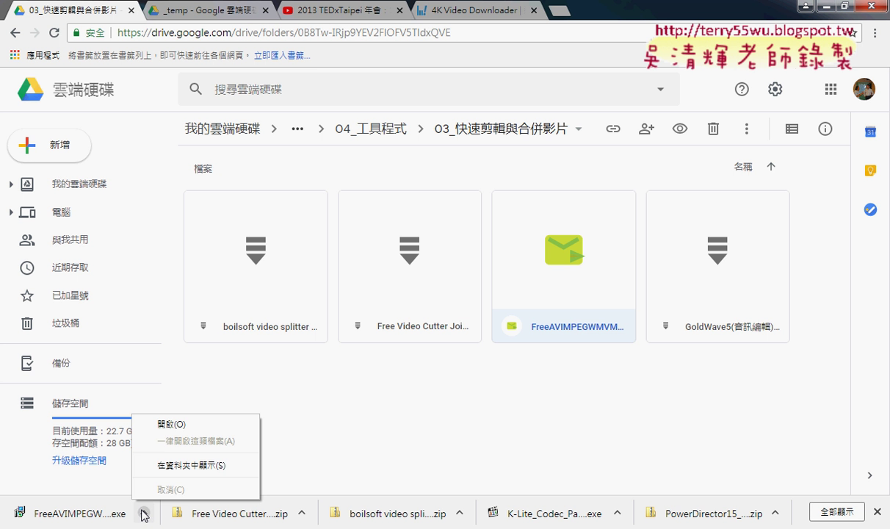
# Step: Show the joiner installer in Downloads, widen the Name column, and minimize Chrome and Video Splitter
pyautogui.click(158, 461)
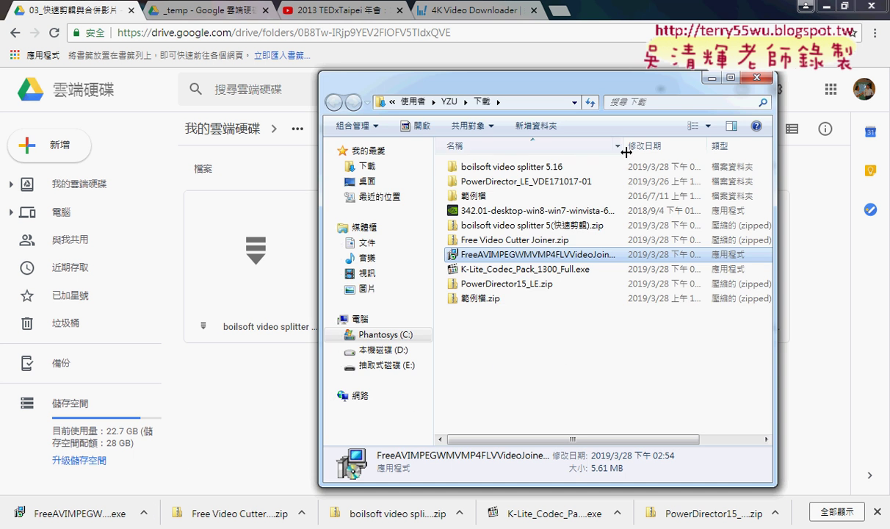
pyautogui.moveTo(625, 145); pyautogui.dragTo(704, 144)
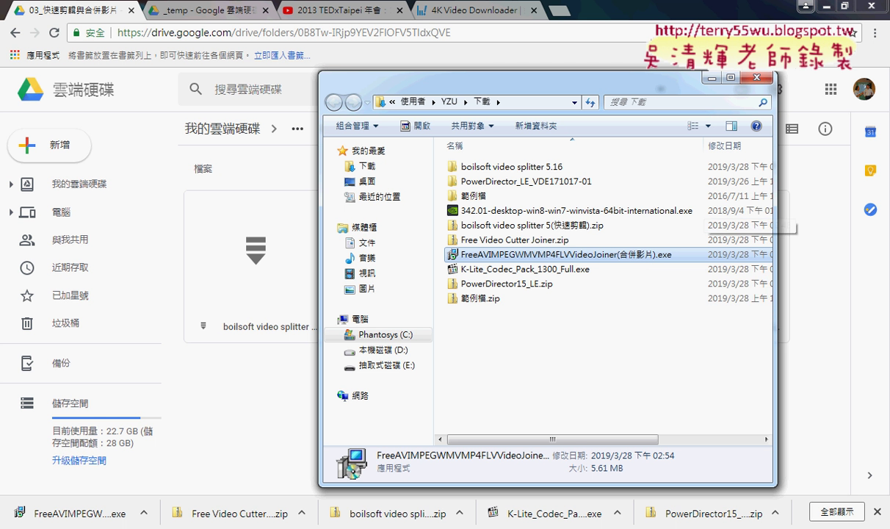
pyautogui.click(807, 8)
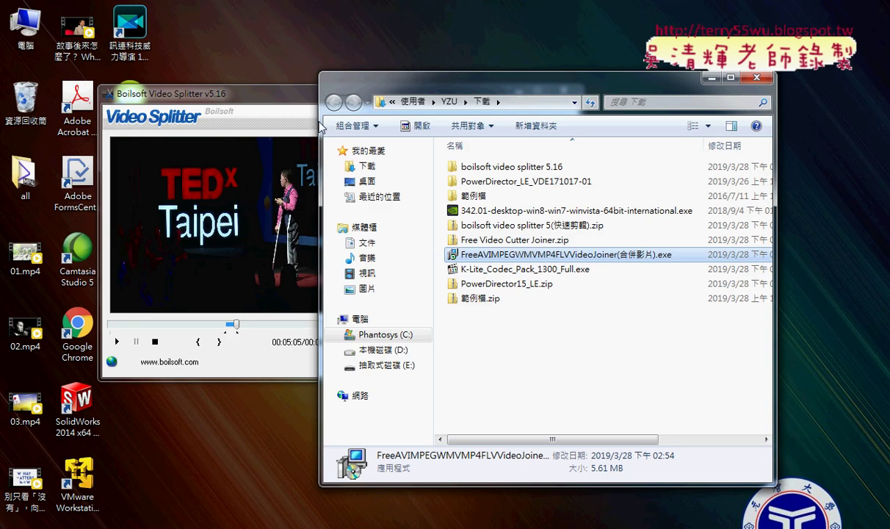
pyautogui.moveTo(270, 108); pyautogui.dragTo(210, 99)
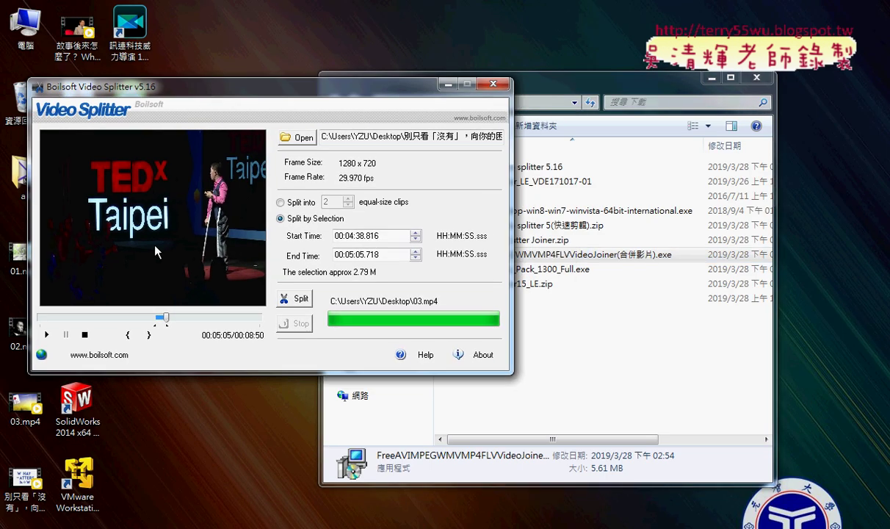
pyautogui.moveTo(274, 86); pyautogui.dragTo(446, 77)
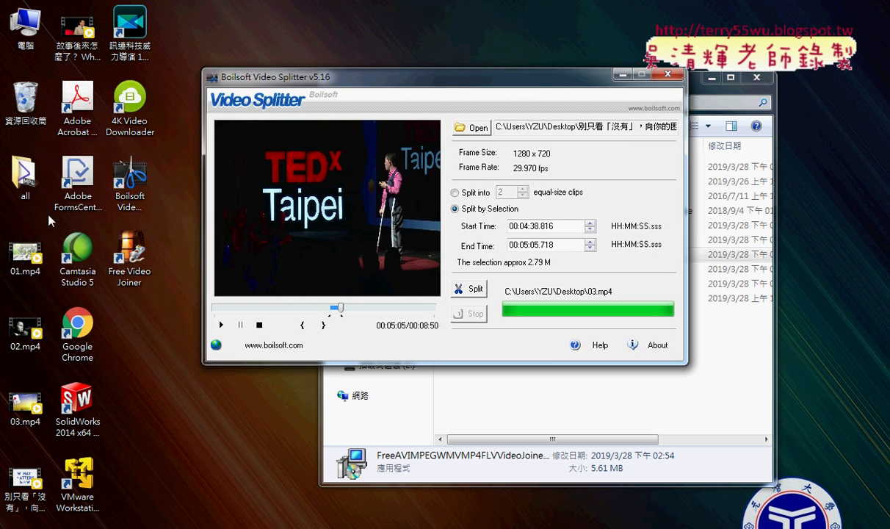
pyautogui.moveTo(41, 214); pyautogui.dragTo(17, 417)
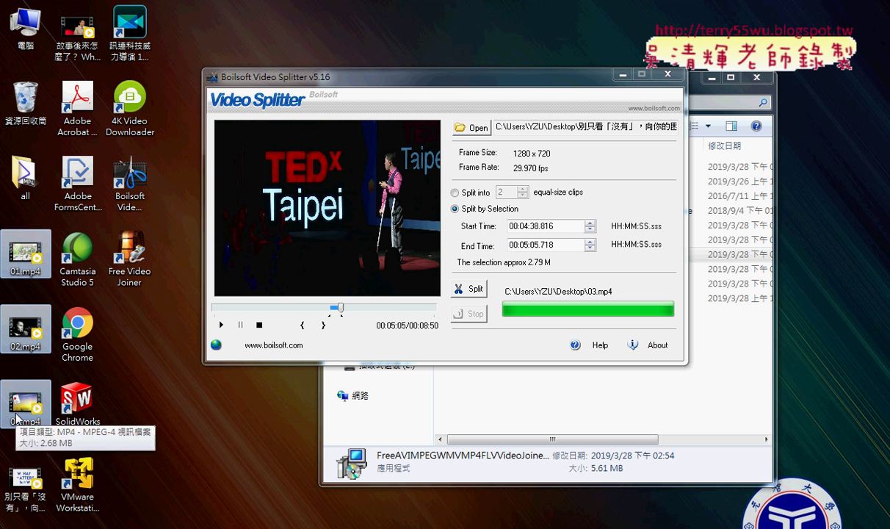
pyautogui.click(624, 74)
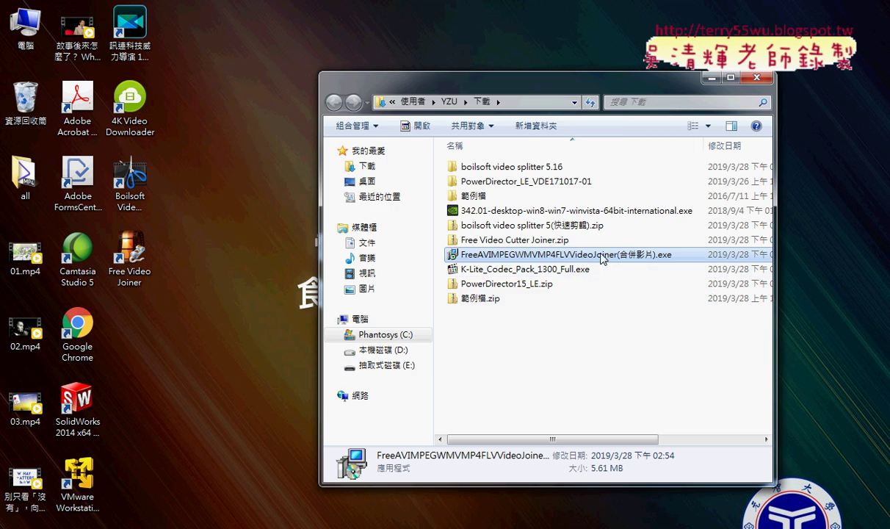
# Step: Launch Free Video Joiner, skip the upgrade prompt, and move its window up-left
pyautogui.click(139, 262)
pyautogui.doubleClick(139, 262)
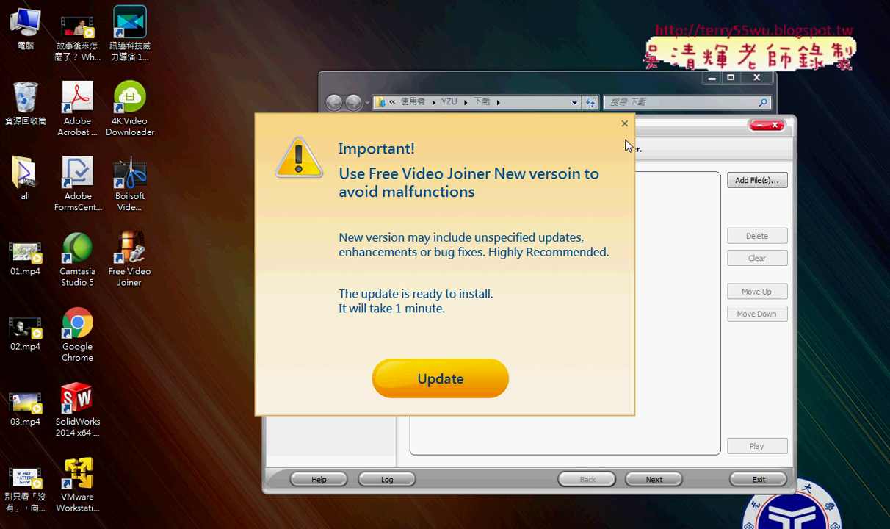
pyautogui.click(625, 123)
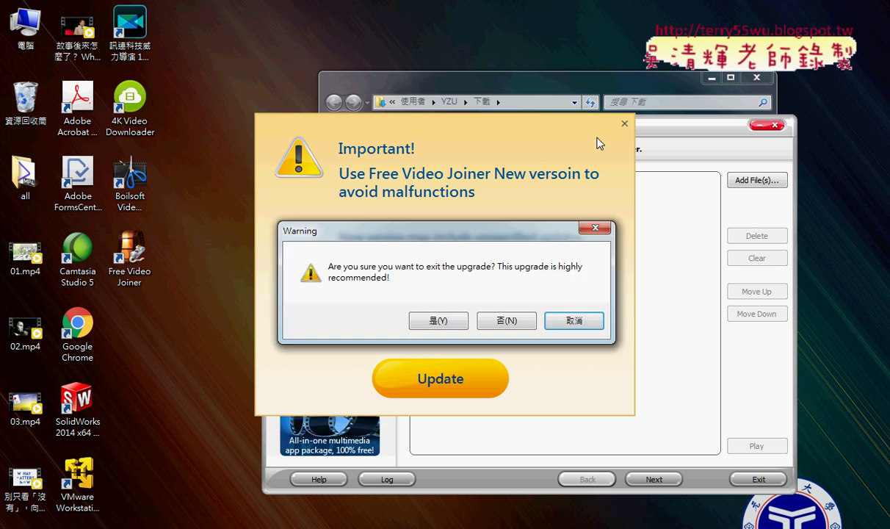
pyautogui.click(443, 321)
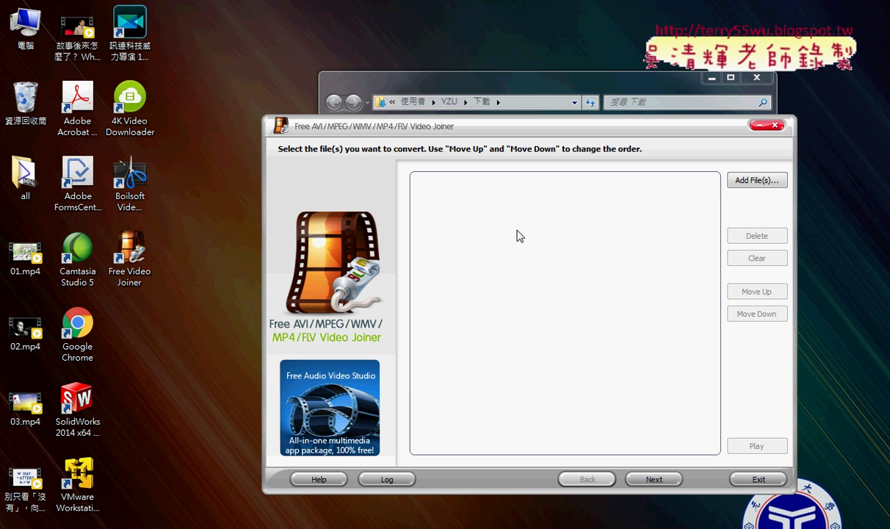
pyautogui.moveTo(515, 131); pyautogui.dragTo(454, 60)
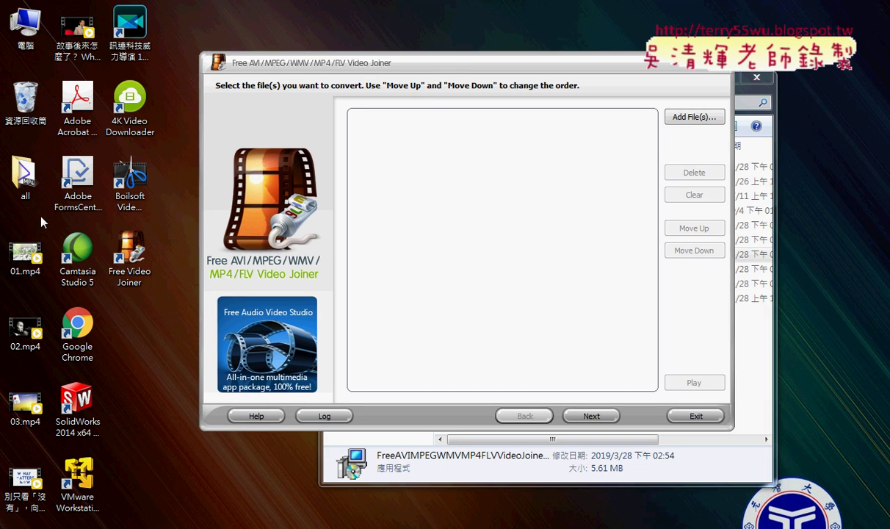
# Step: Add clips 01–03.mp4, set the Desktop as output folder, then cancel the wizard
pyautogui.moveTo(38, 208); pyautogui.dragTo(452, 292)
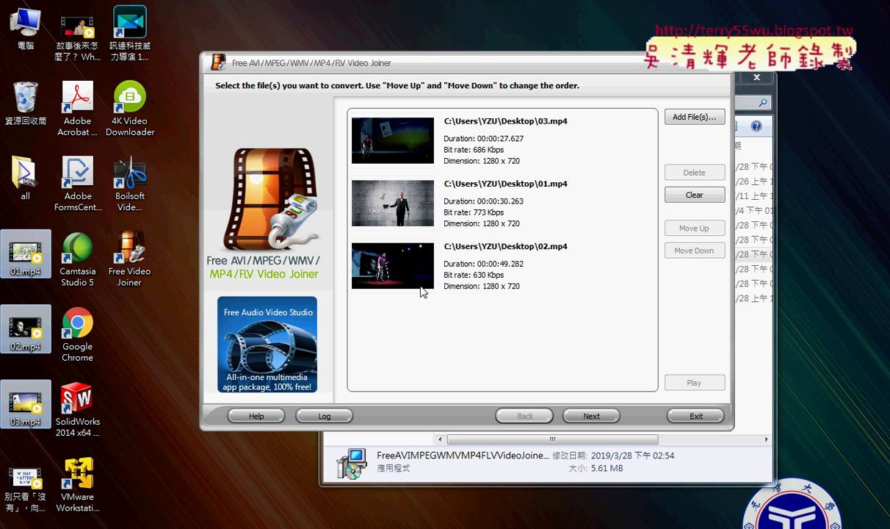
pyautogui.click(592, 416)
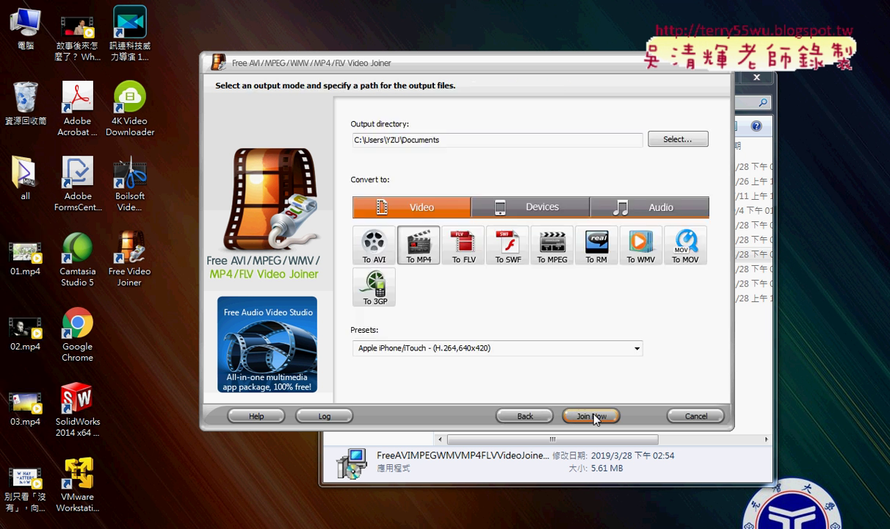
pyautogui.click(677, 139)
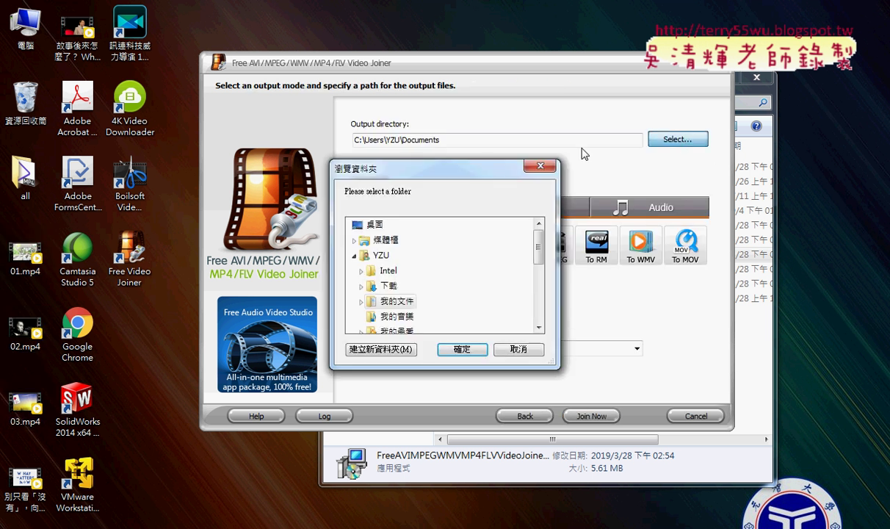
pyautogui.click(371, 224)
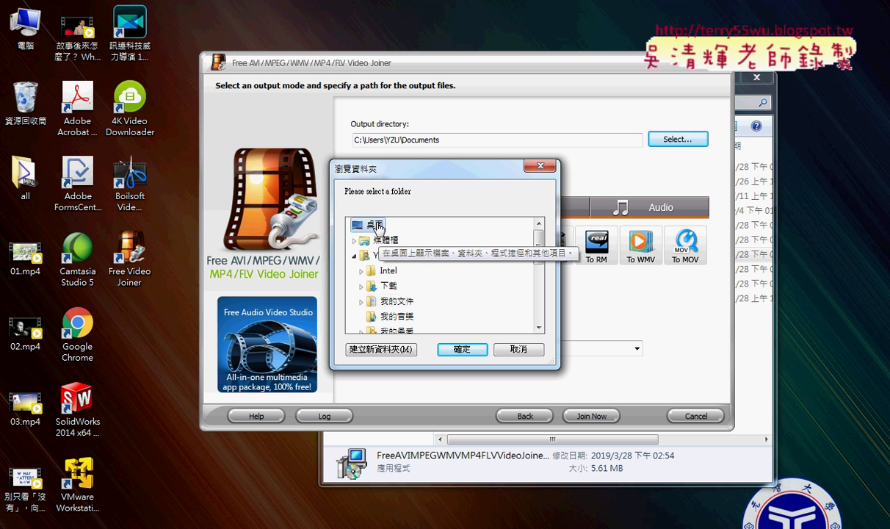
pyautogui.click(461, 349)
pyautogui.click(448, 140)
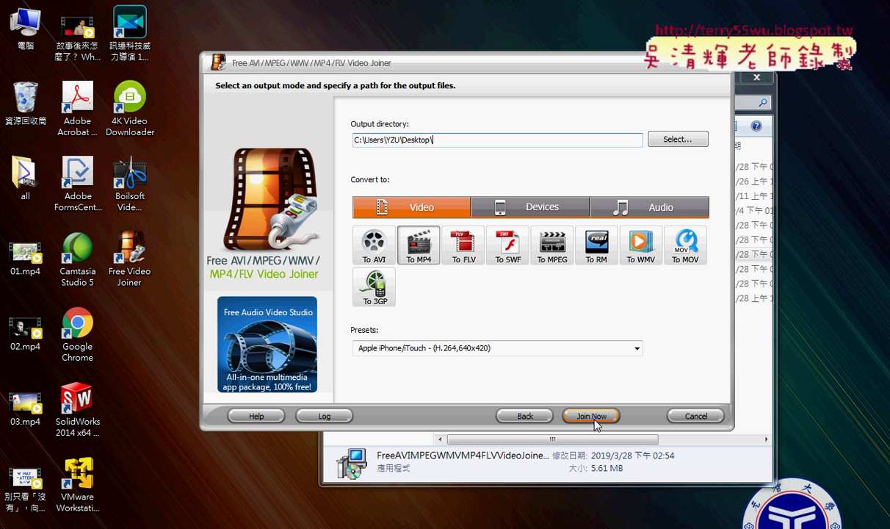
pyautogui.click(695, 416)
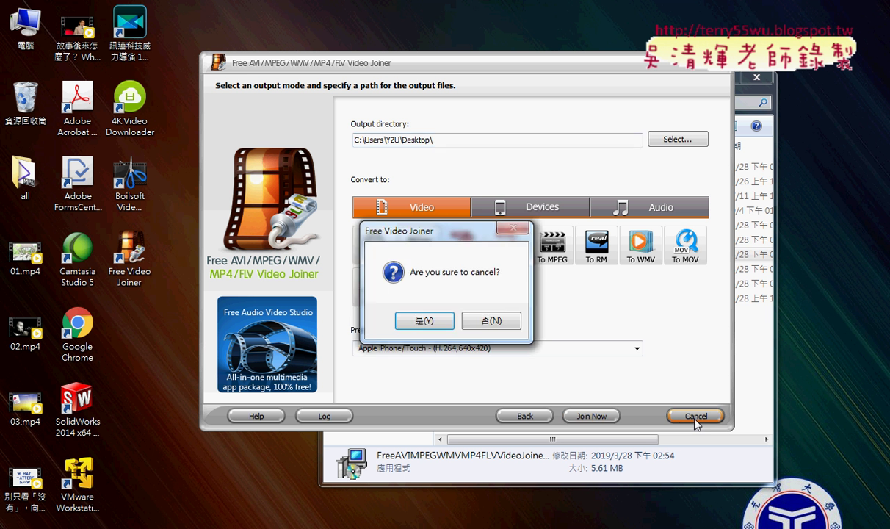
pyautogui.click(420, 316)
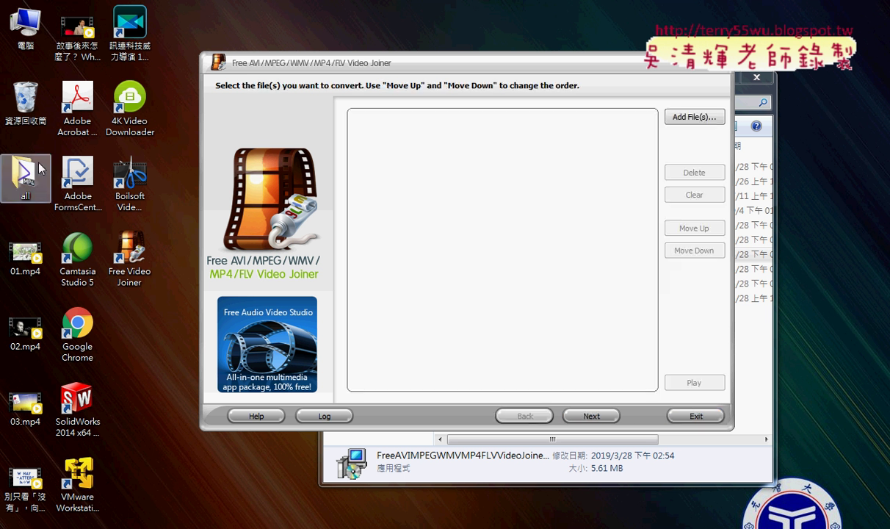
# Step: In the all folder, rename Output_Merge.mp4 to 火車爺爺菁華.mp4 and move the window top-left
pyautogui.doubleClick(40, 169)
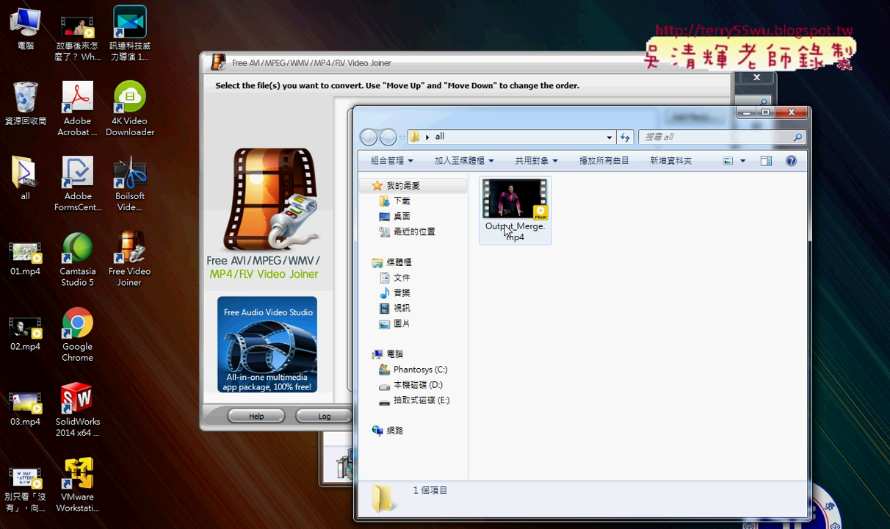
pyautogui.click(505, 229)
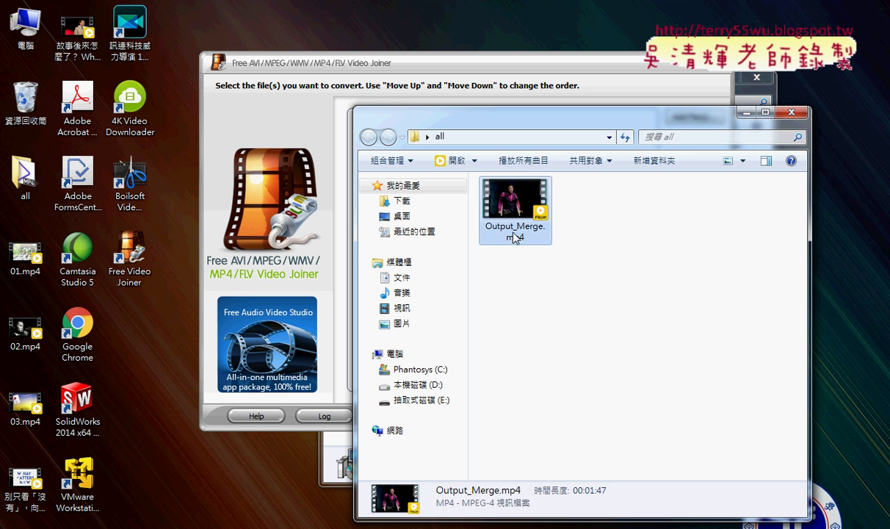
pyautogui.click(508, 226)
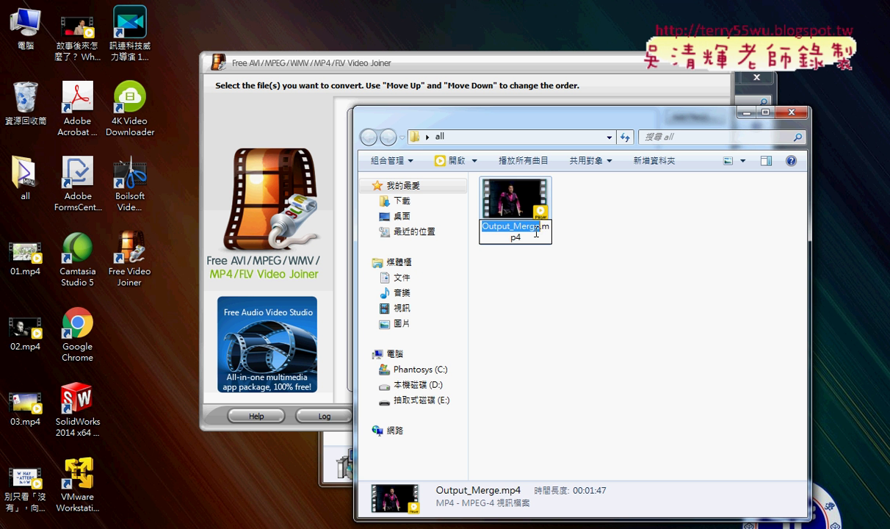
pyautogui.press('BackSpace')
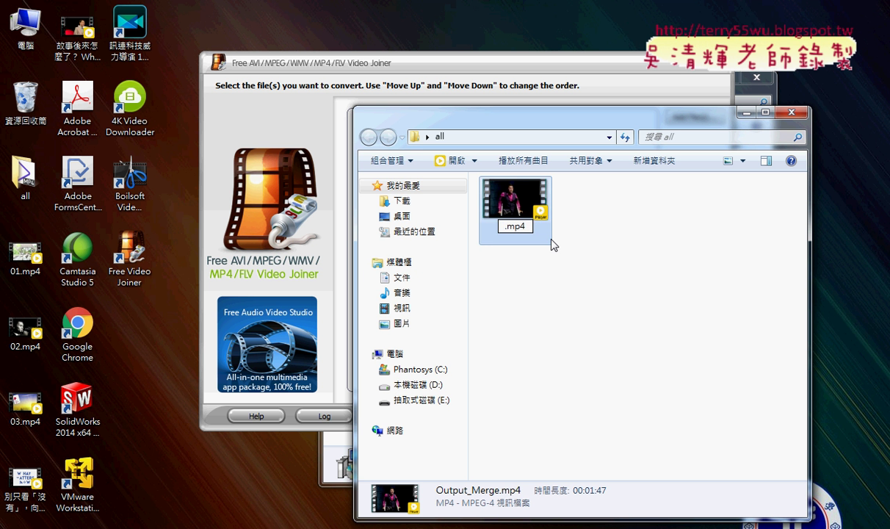
pyautogui.write('ㄏㄨ')
pyautogui.write('火車')
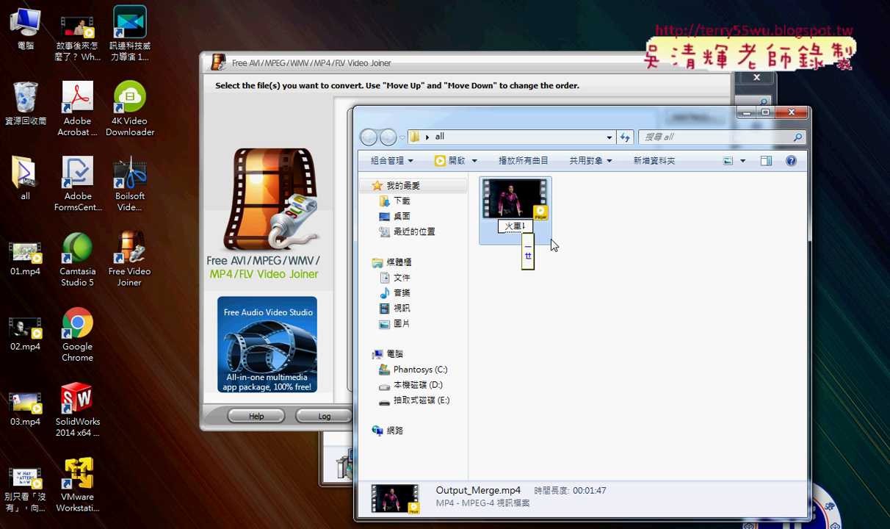
pyautogui.write('節節')
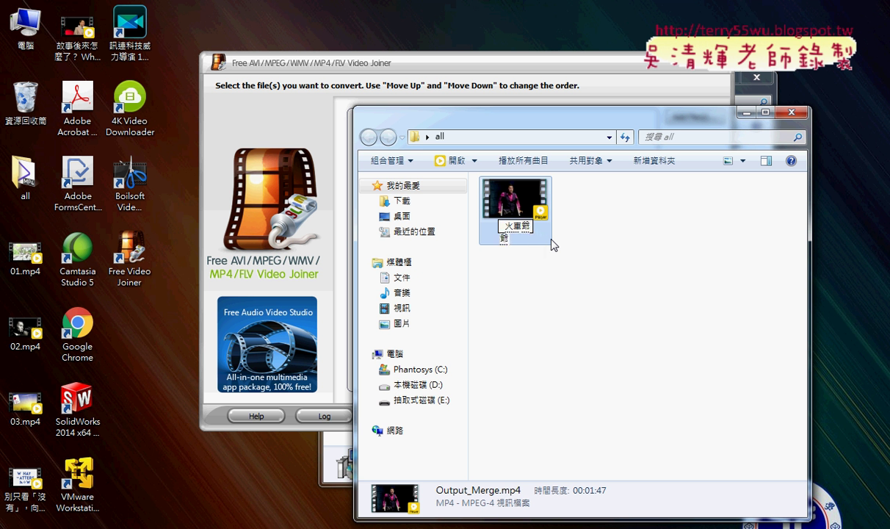
pyautogui.write('經ㄏㄨㄚ')
pyautogui.write('華')
pyautogui.press('Down')
pyautogui.press('Down')
pyautogui.press('Down')
pyautogui.press('Return')
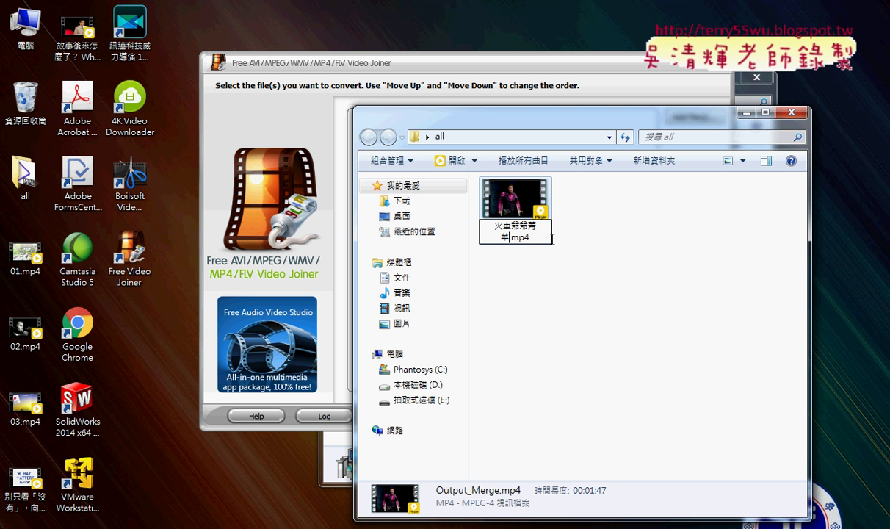
pyautogui.press('Return')
pyautogui.click(631, 331)
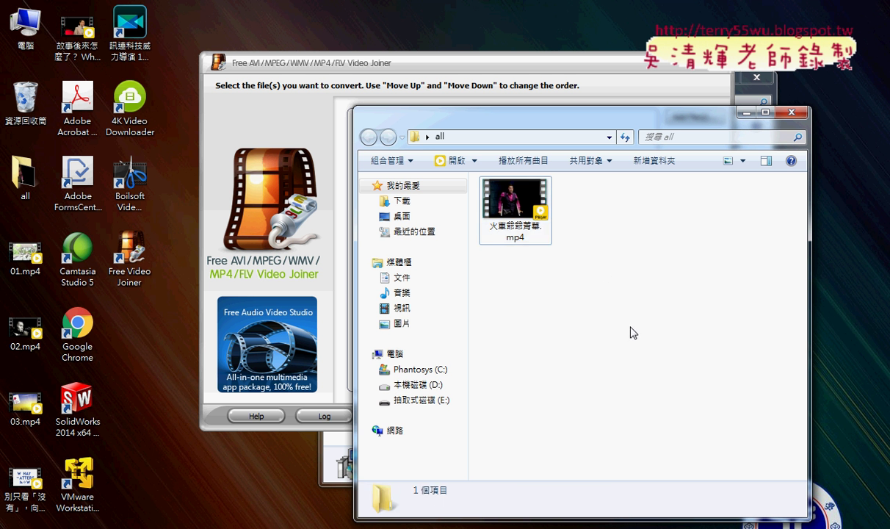
pyautogui.click(506, 214)
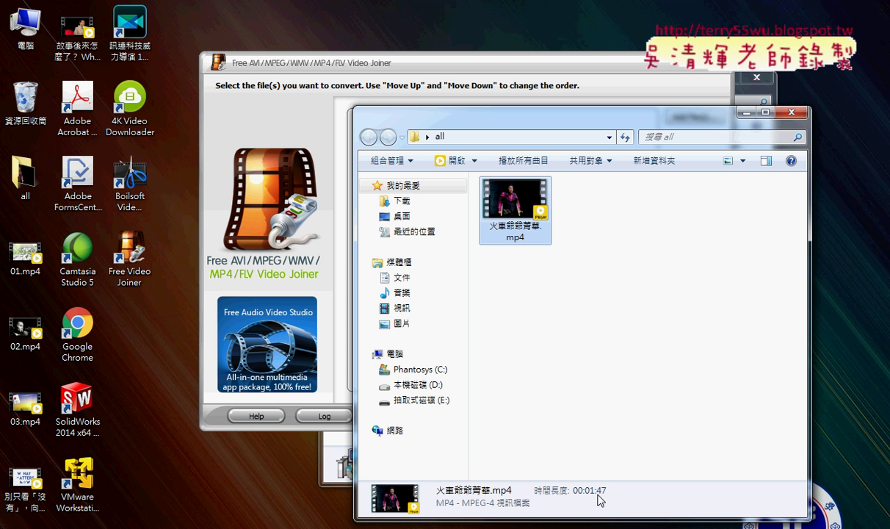
pyautogui.moveTo(537, 122); pyautogui.dragTo(391, 33)
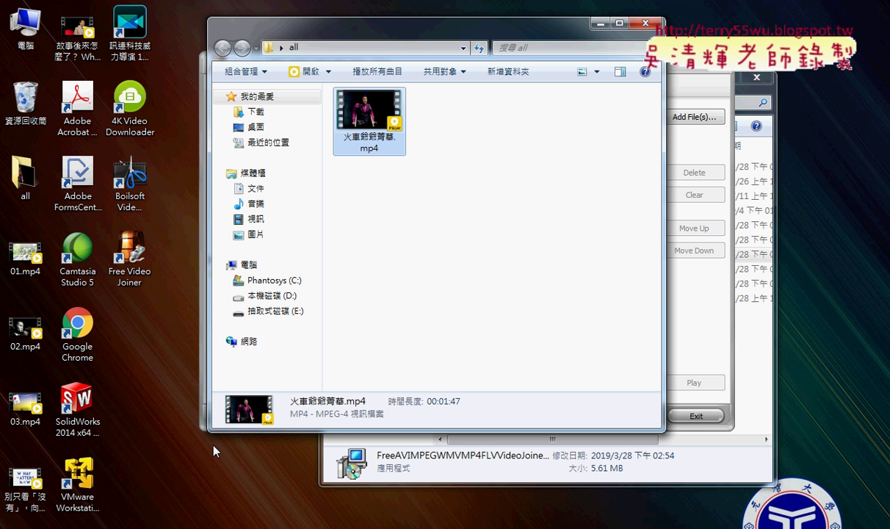
# Step: Drag 火車爺爺菁華.mp4 from the all folder into Drive's _temp folder and preview it
pyautogui.moveTo(92, 523)
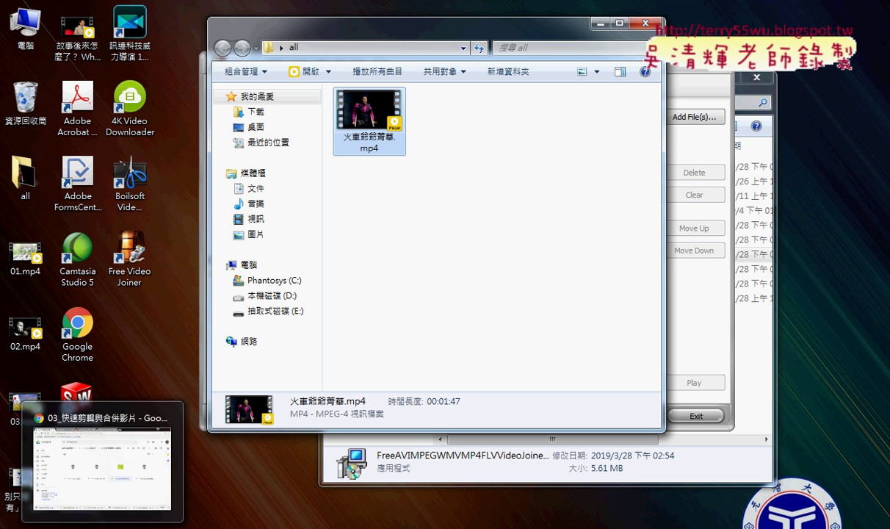
pyautogui.click(115, 455)
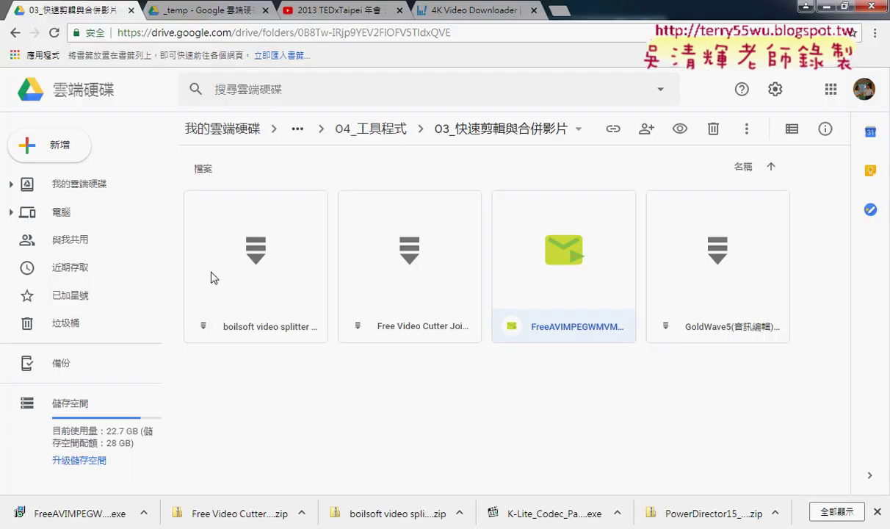
pyautogui.click(200, 10)
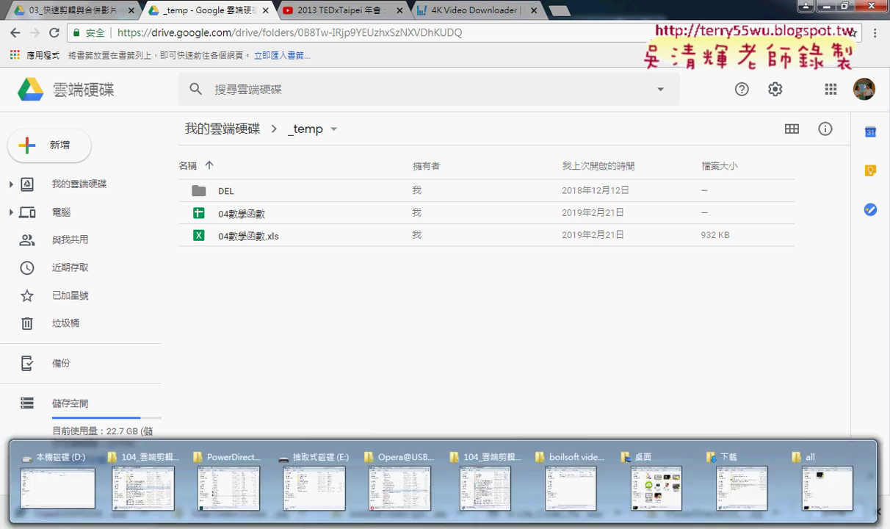
pyautogui.click(789, 462)
pyautogui.moveTo(371, 123); pyautogui.dragTo(711, 333)
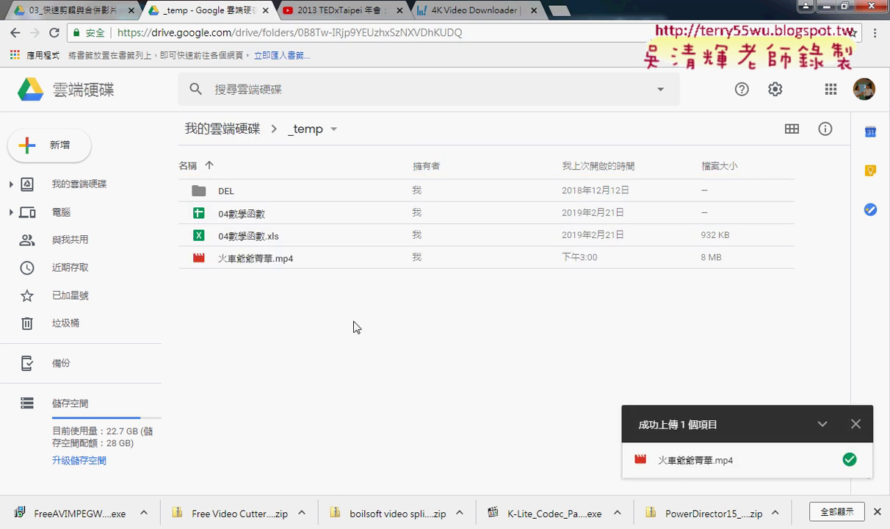
pyautogui.doubleClick(256, 261)
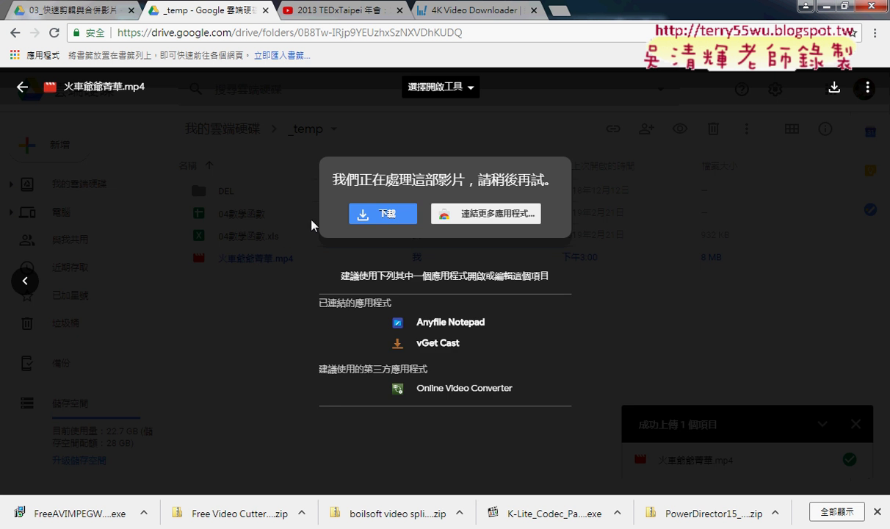
pyautogui.click(22, 87)
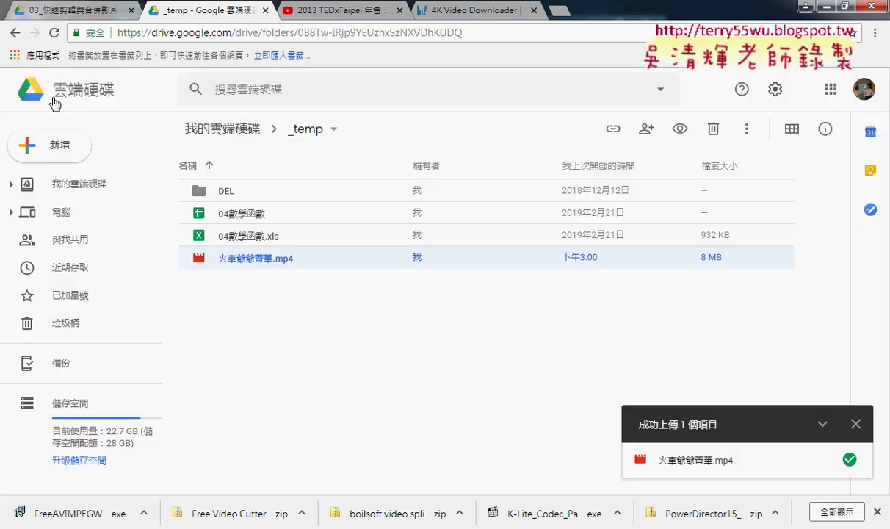
# Step: Turn on link sharing for 火車爺爺菁華.mp4 so anyone with the link can view
pyautogui.rightClick(277, 265)
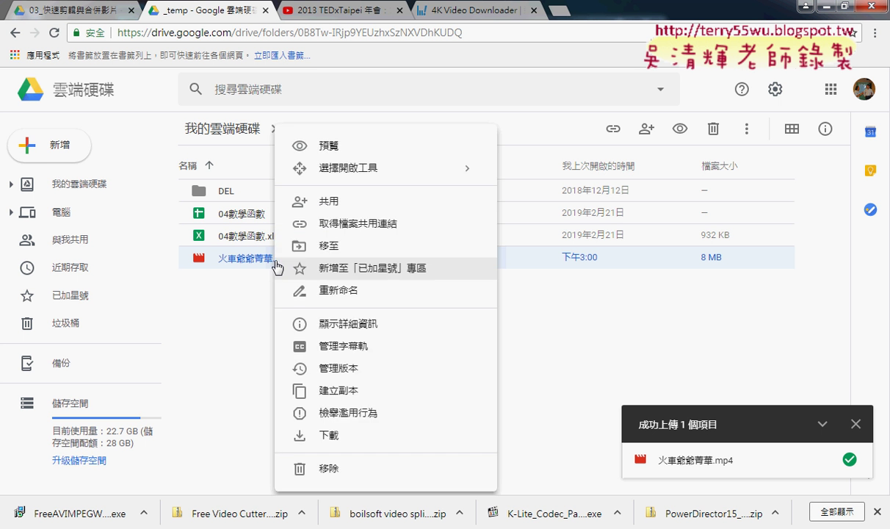
pyautogui.click(342, 211)
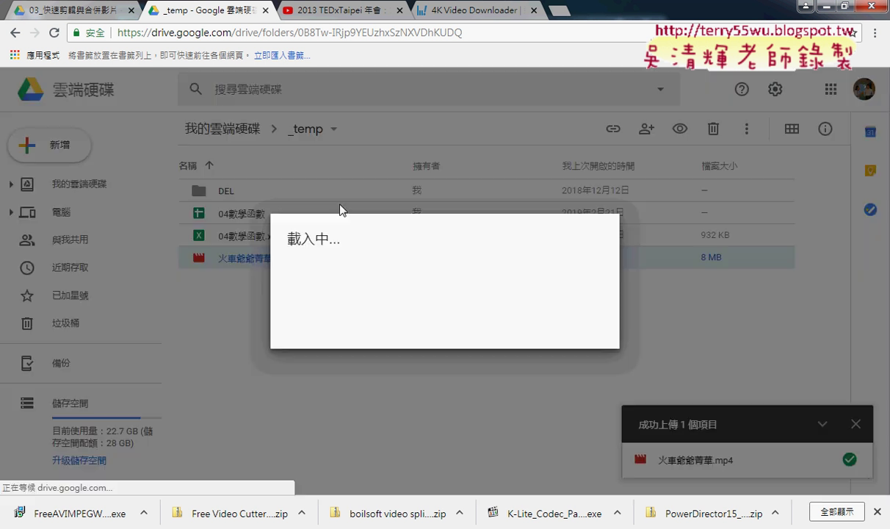
pyautogui.click(603, 222)
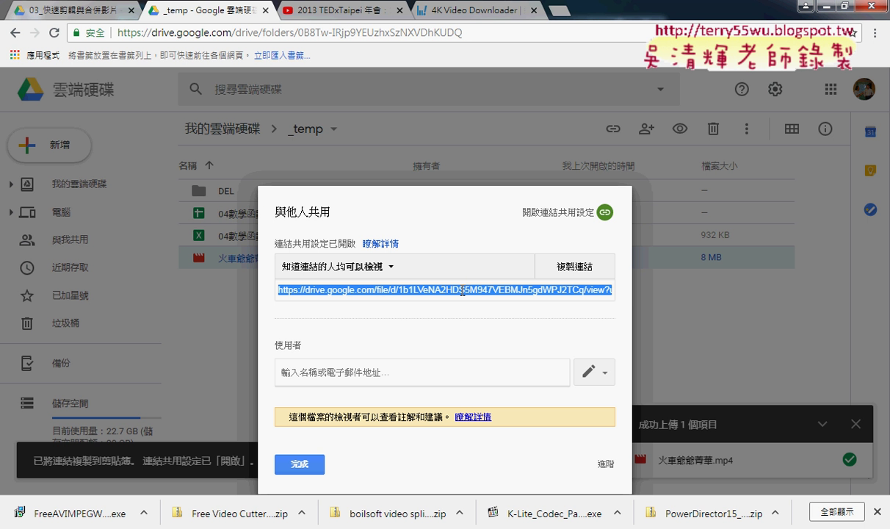
# Step: Copy the video's Drive share link and start a blank browser tab
pyautogui.rightClick(461, 291)
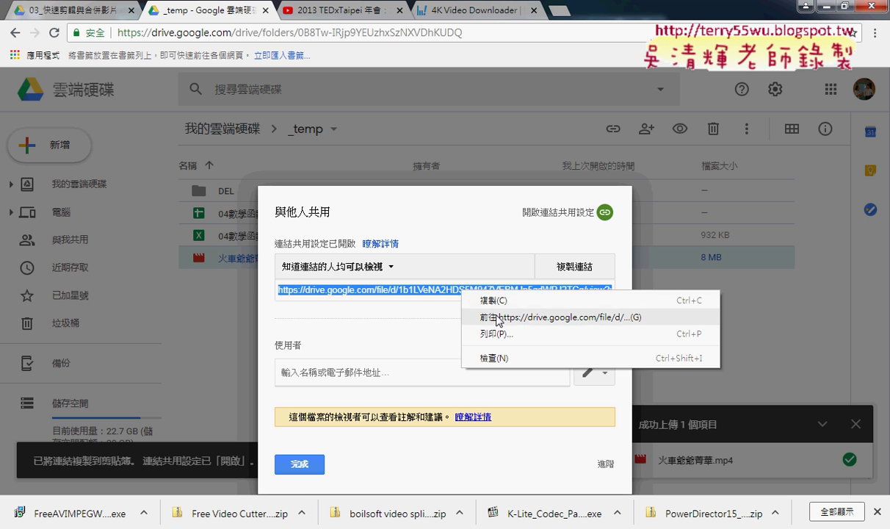
pyautogui.click(503, 317)
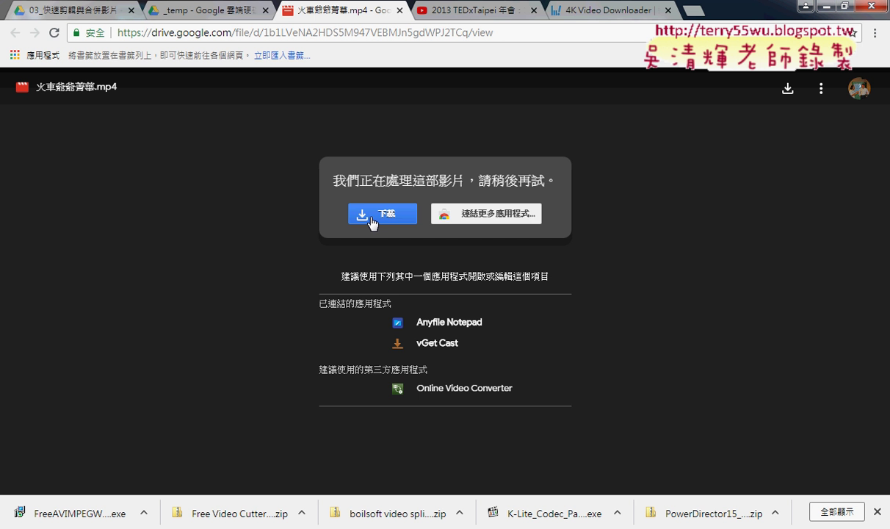
pyautogui.click(400, 10)
pyautogui.rightClick(434, 292)
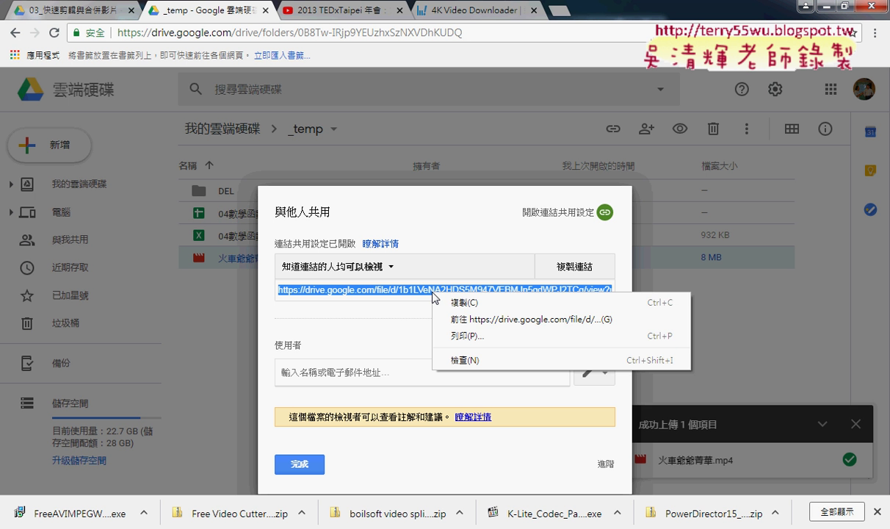
pyautogui.click(471, 304)
pyautogui.click(562, 10)
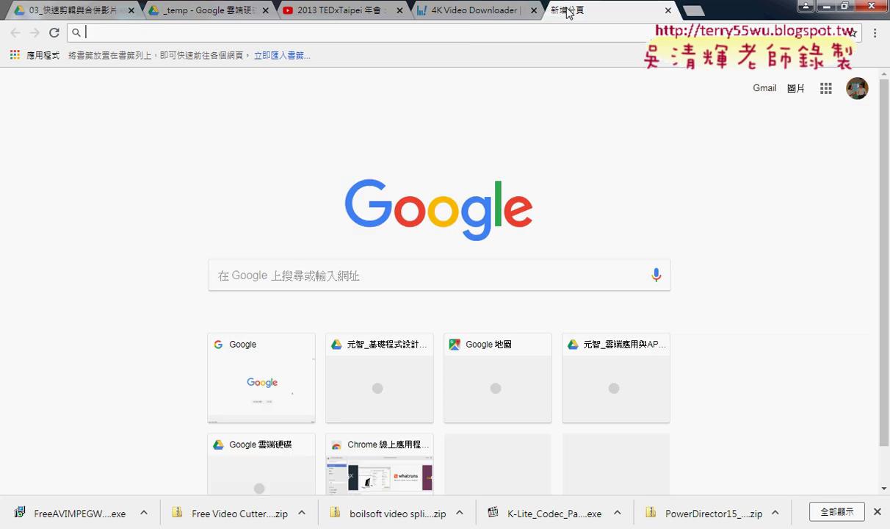
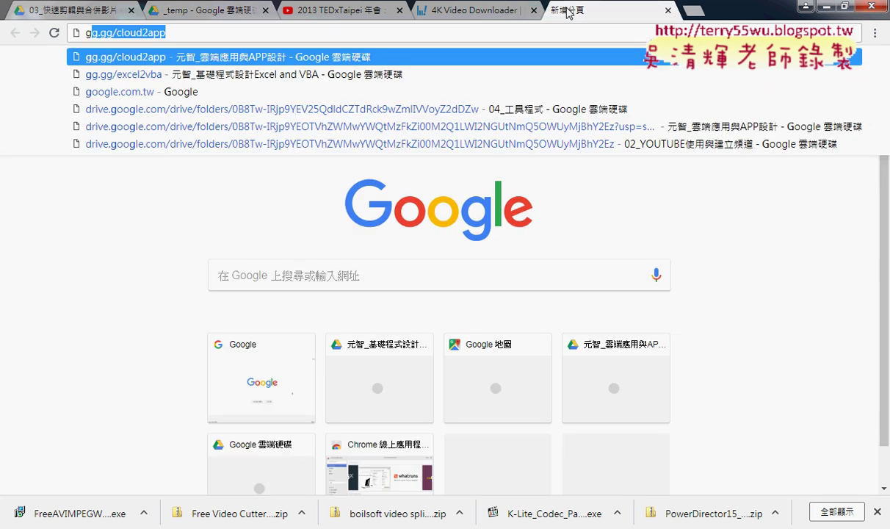
# Step: Go to the gg.gg URL shortener site
pyautogui.press('End')
pyautogui.press('BackSpace')
pyautogui.press('BackSpace')
pyautogui.press('BackSpace')
pyautogui.press('BackSpace')
pyautogui.press('BackSpace')
pyautogui.press('BackSpace')
pyautogui.press('BackSpace')
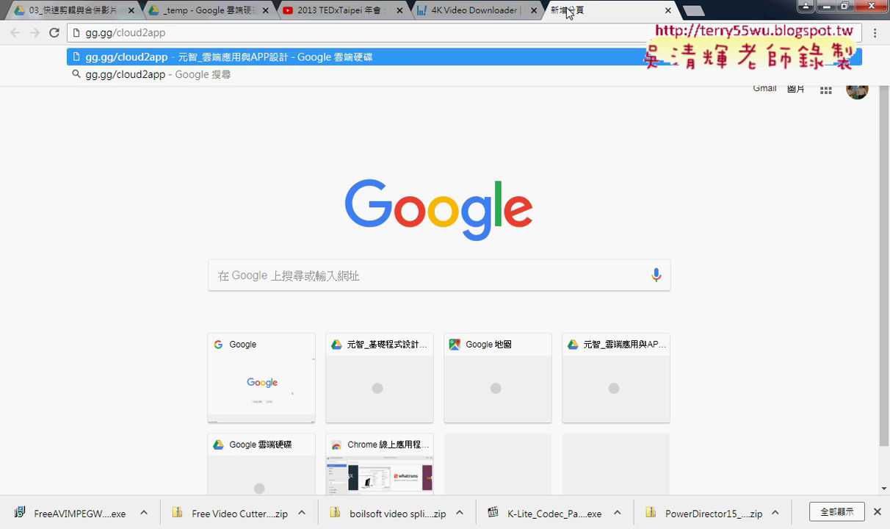
pyautogui.press('BackSpace')
pyautogui.press('BackSpace')
pyautogui.press('BackSpace')
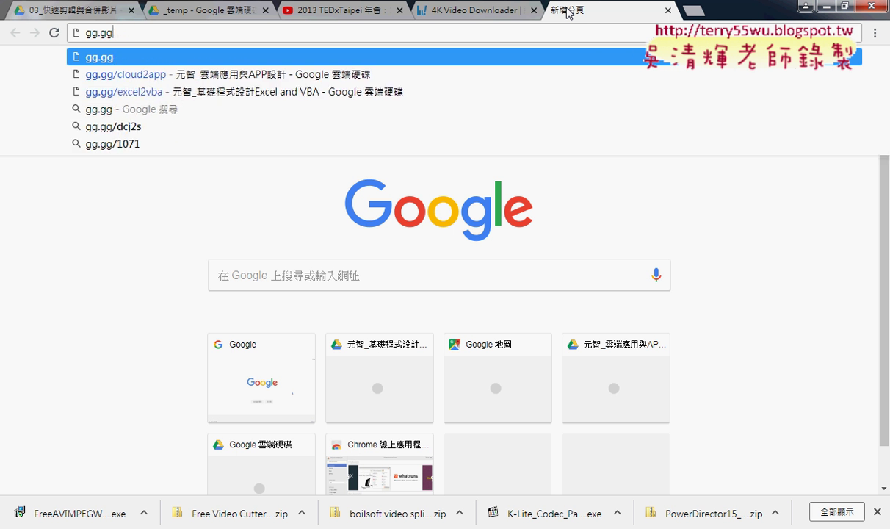
pyautogui.press('Return')
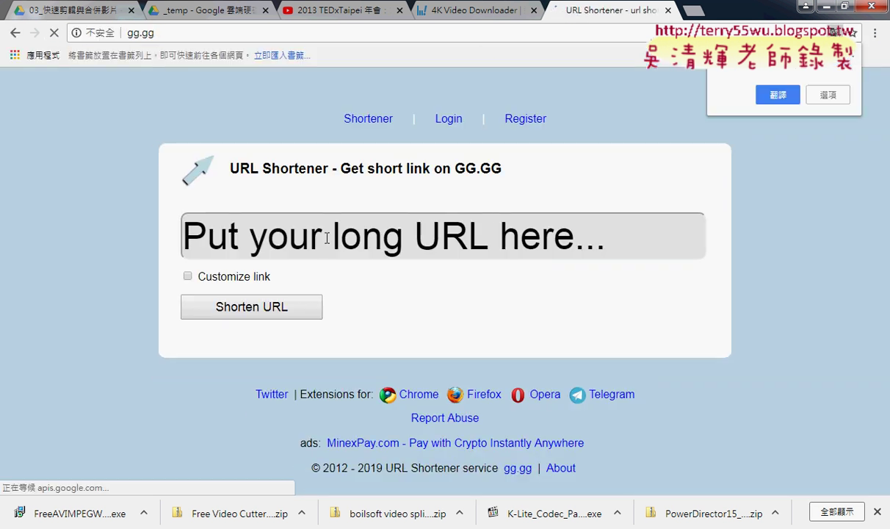
pyautogui.rightClick(278, 246)
pyautogui.click(318, 325)
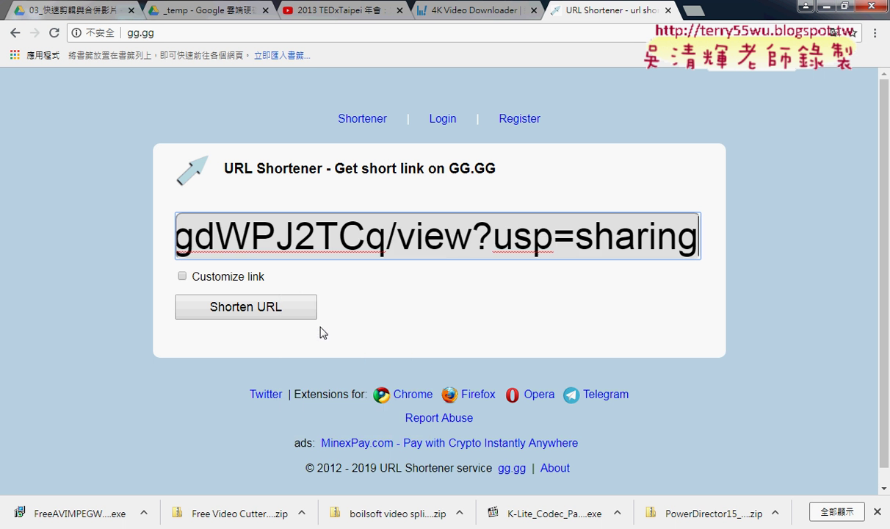
pyautogui.click(263, 309)
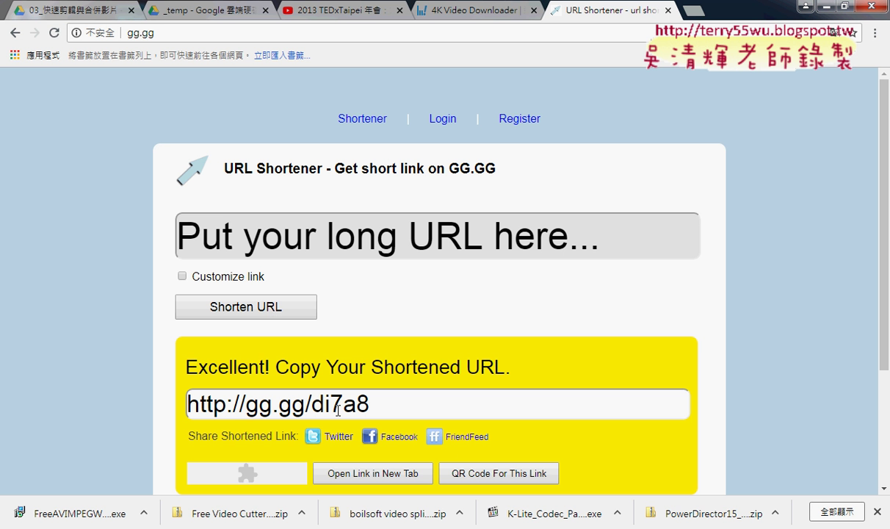
pyautogui.click(504, 474)
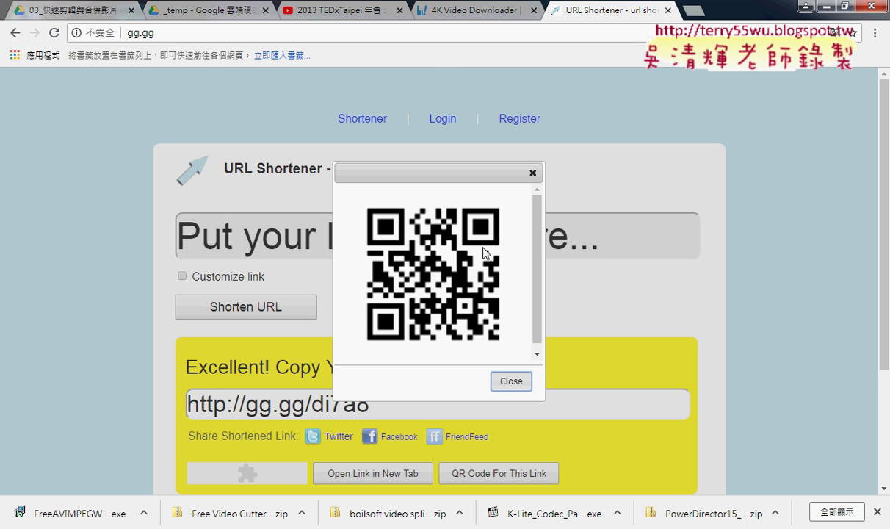
pyautogui.click(512, 383)
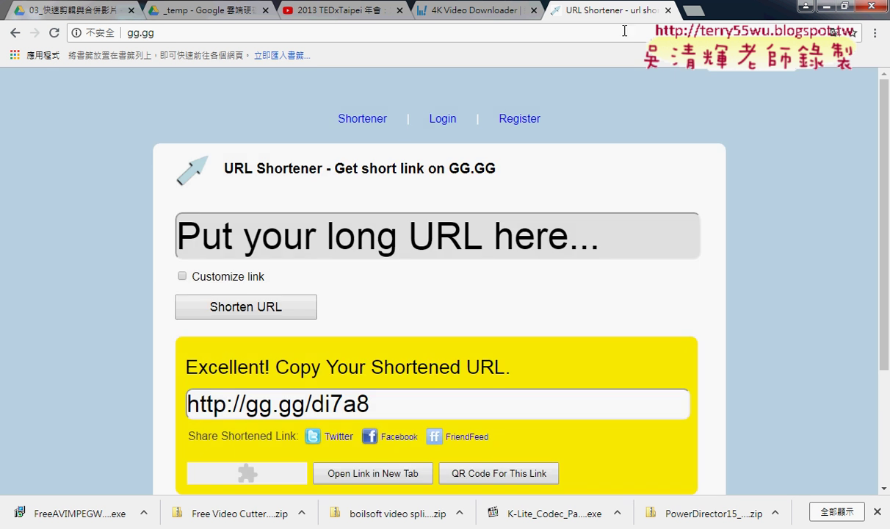
pyautogui.click(11, 35)
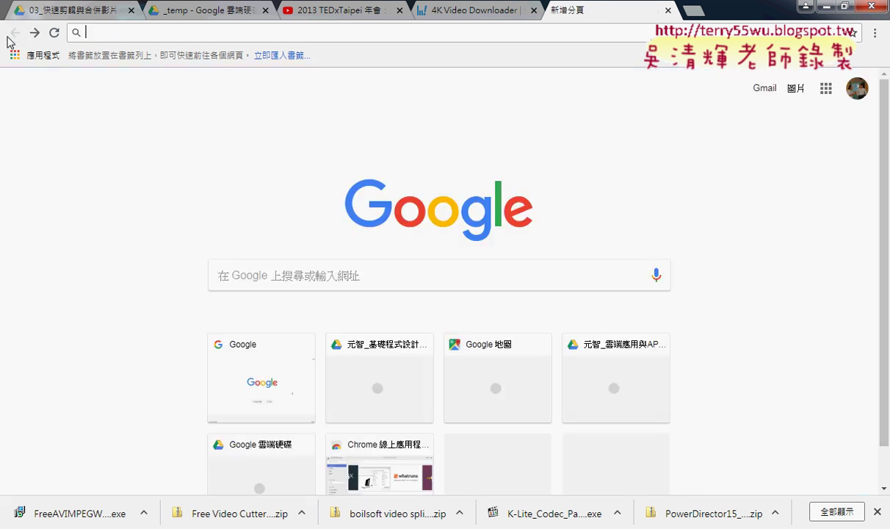
# Step: Close the blank 新增分頁 tab to return to the 4K Video Downloader page
pyautogui.click(666, 10)
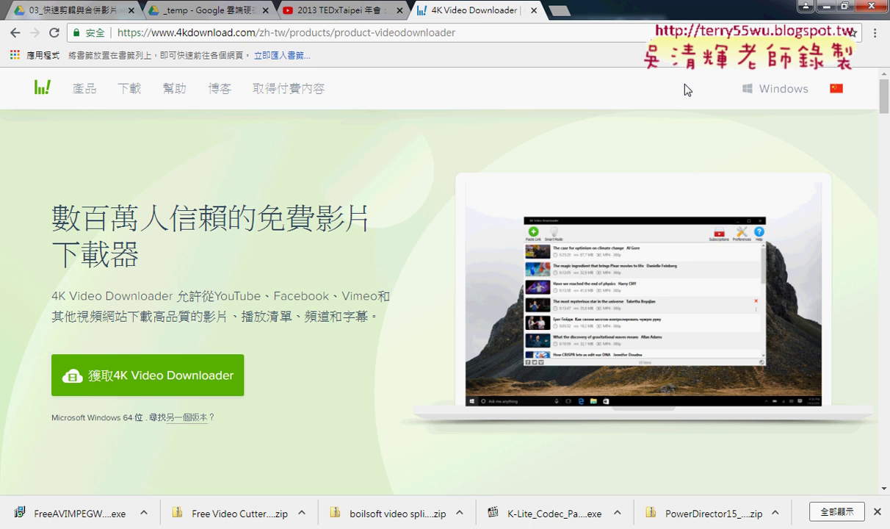